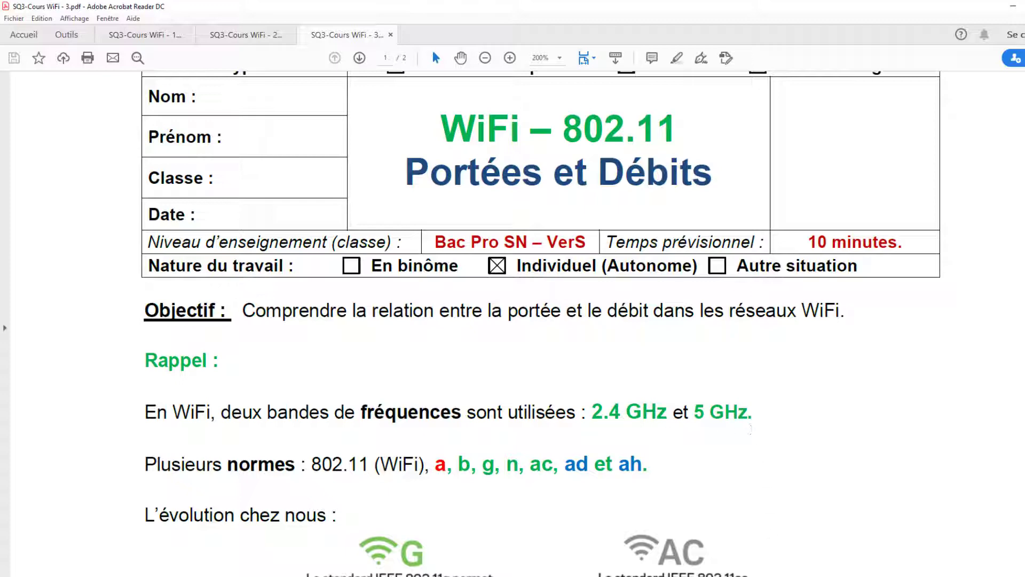
Step: Reopen the recent network file video_wifi_1.pkt in Packet Tracer
left_click(748, 574)
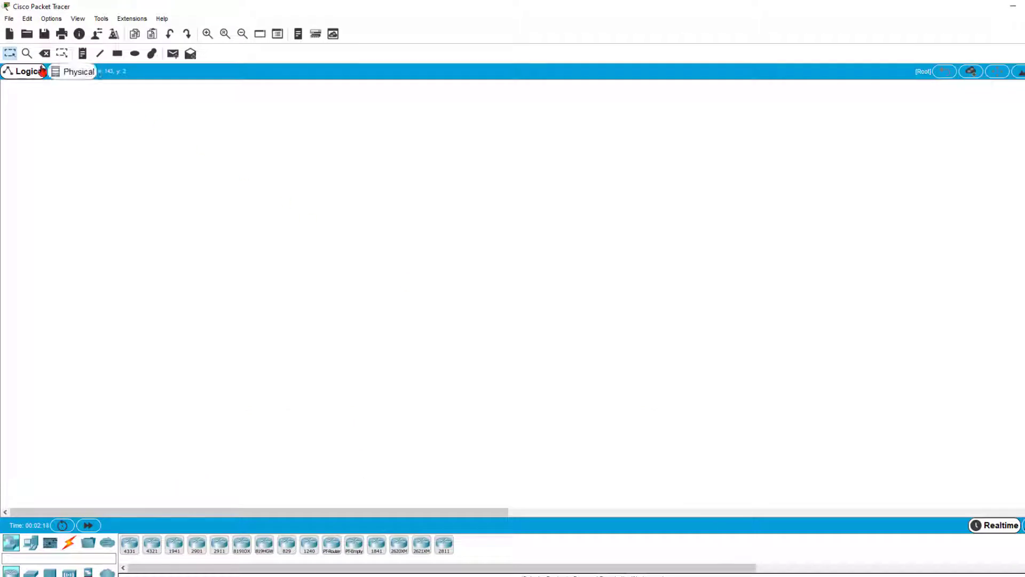
left_click(9, 19)
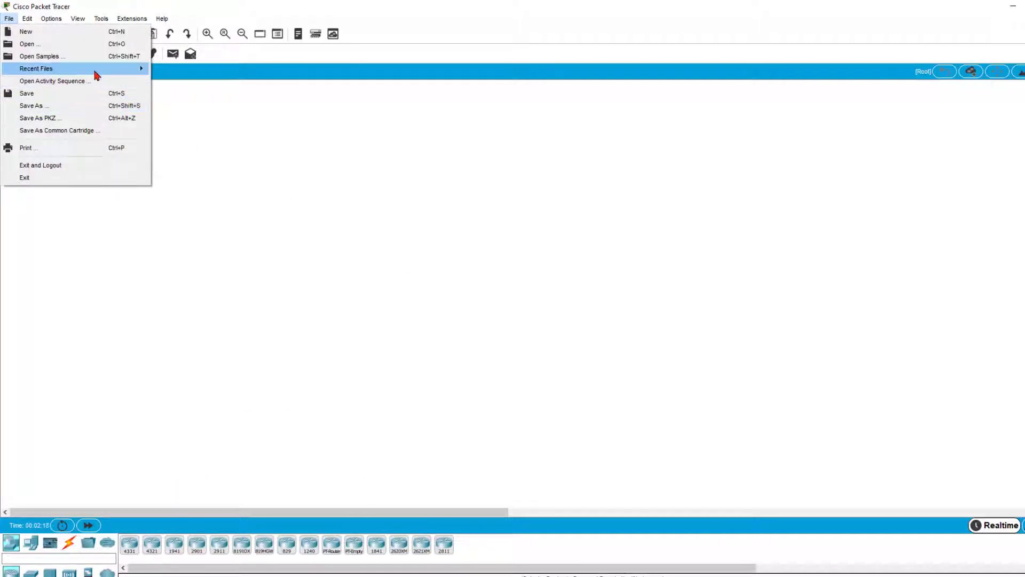
mouse_move(95, 72)
left_click(273, 71)
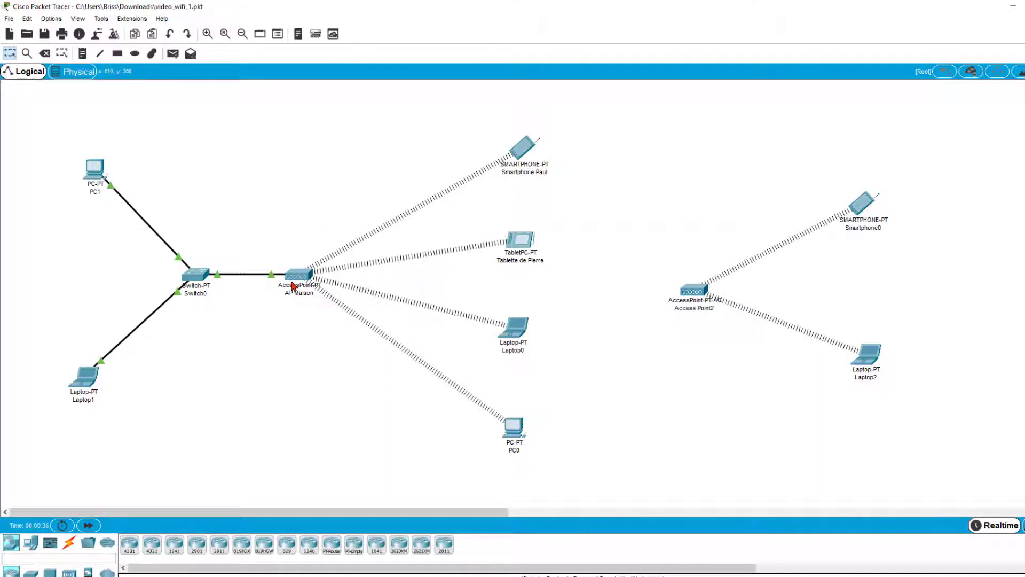
mouse_move(294, 287)
left_click(300, 278)
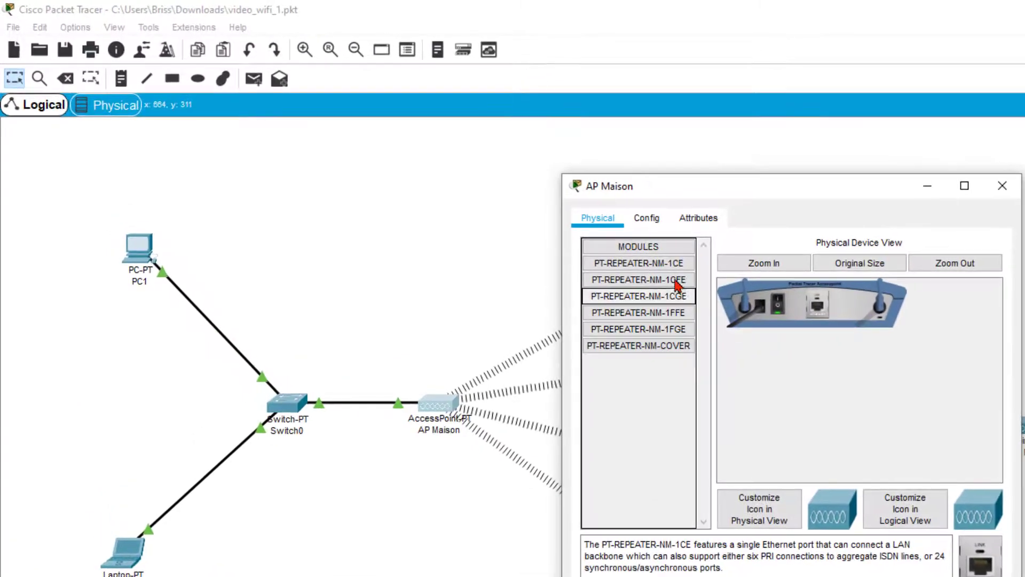
left_click(592, 201)
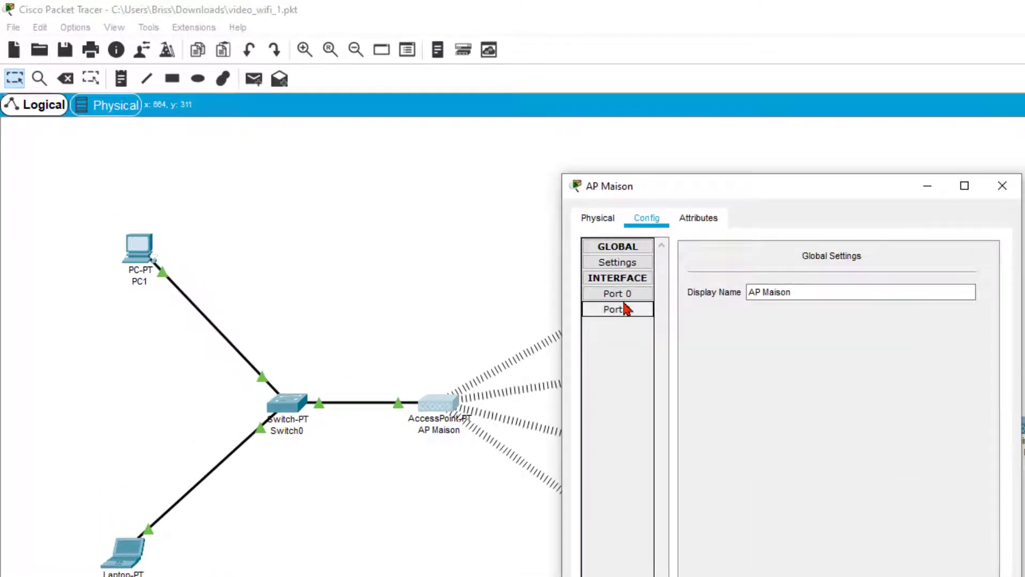
left_click(631, 310)
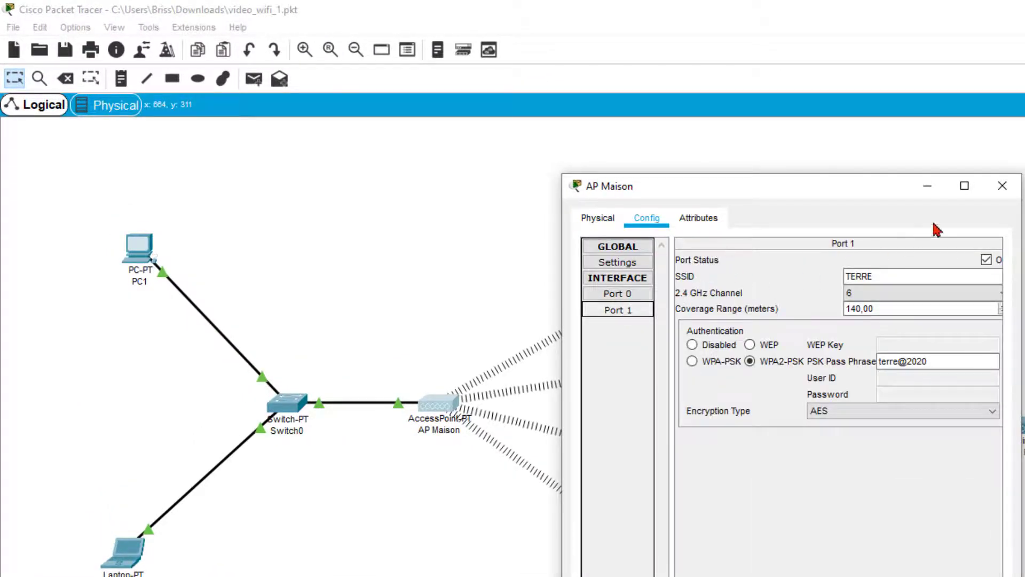
left_click(1002, 185)
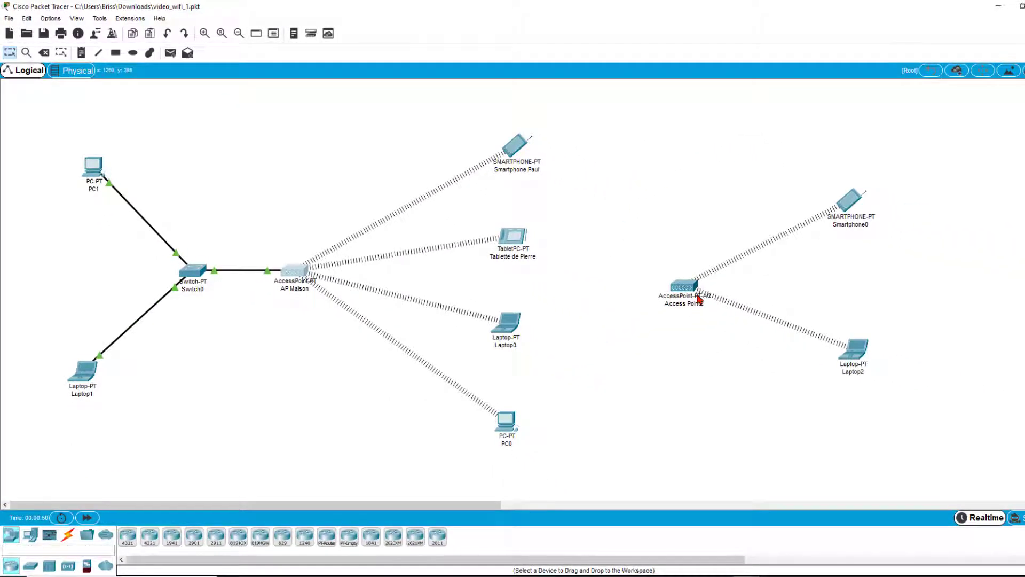
left_click(700, 299)
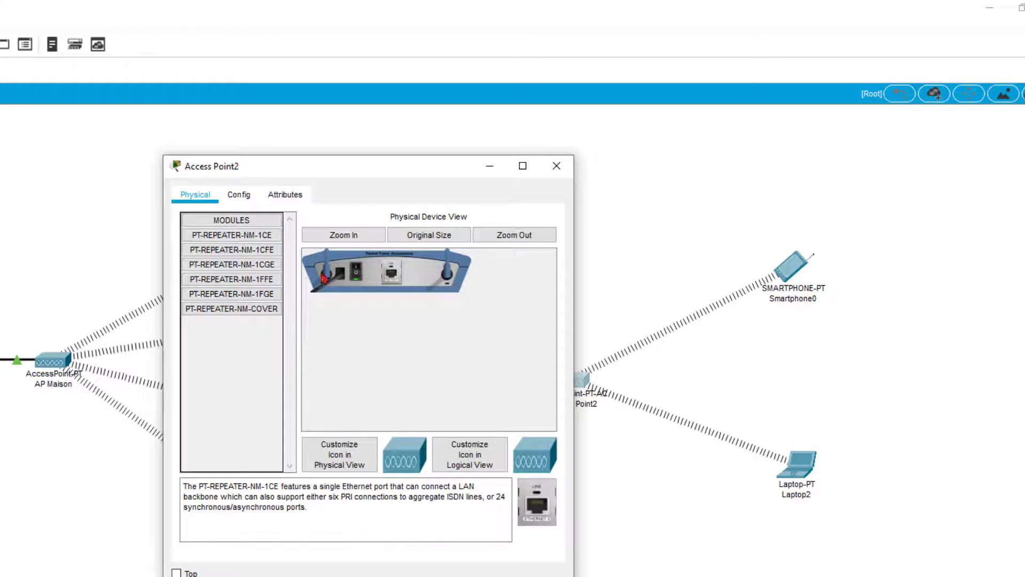
left_click(244, 199)
left_click(221, 278)
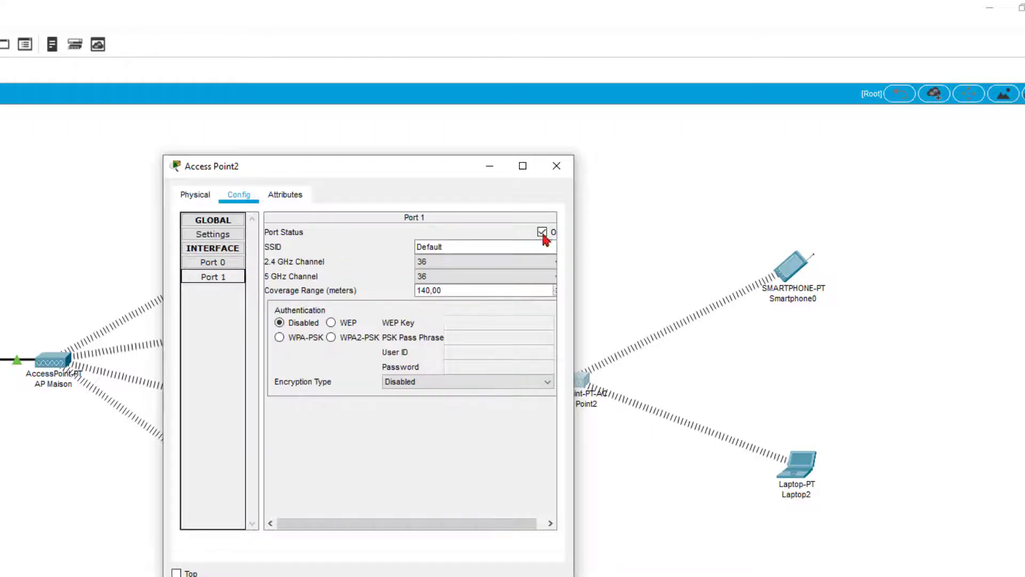
left_click(556, 165)
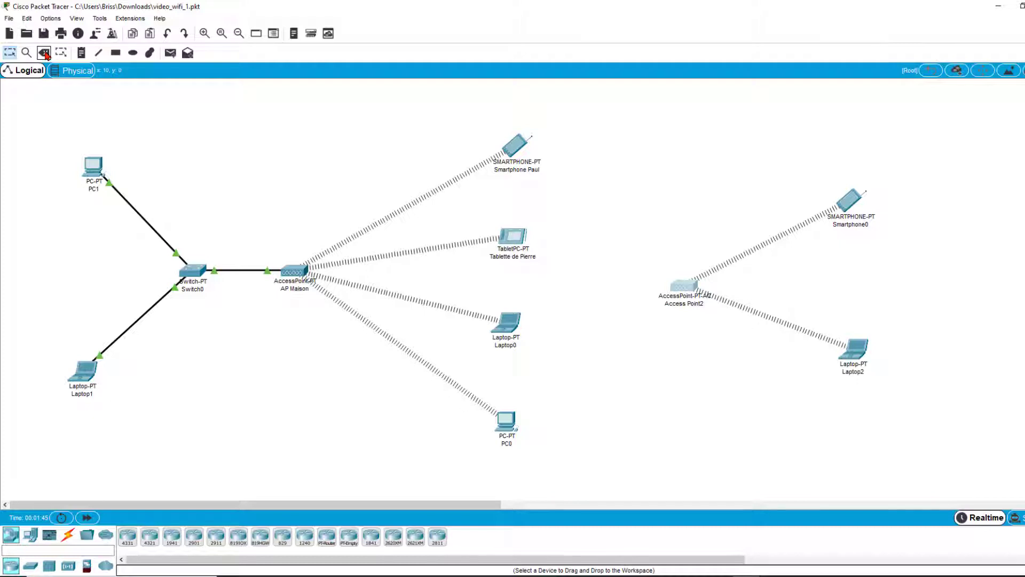
Step: Delete Access Point2, Smartphone0, Laptop2 and AP Maison from the topology
left_click(44, 53)
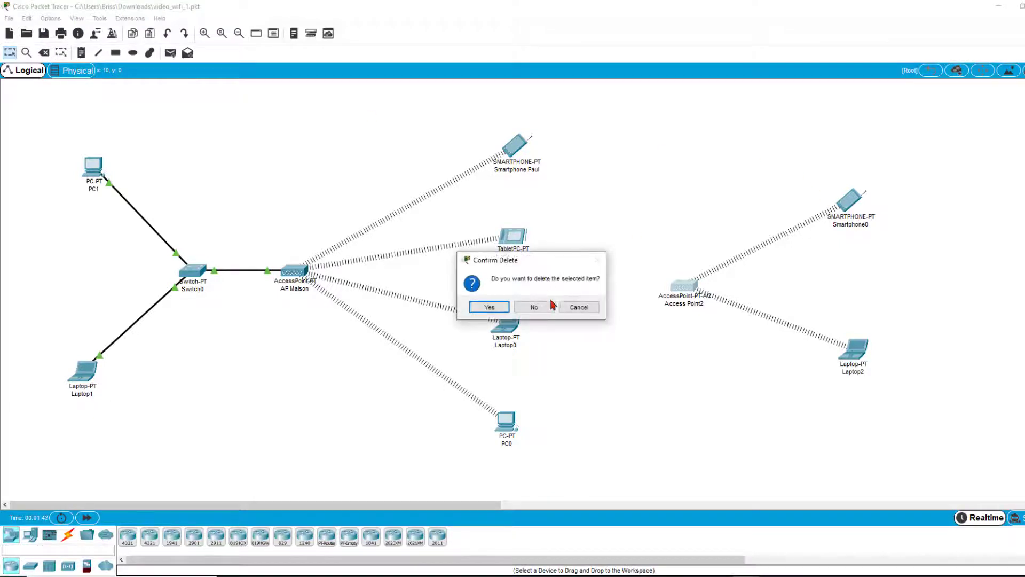
left_click(487, 307)
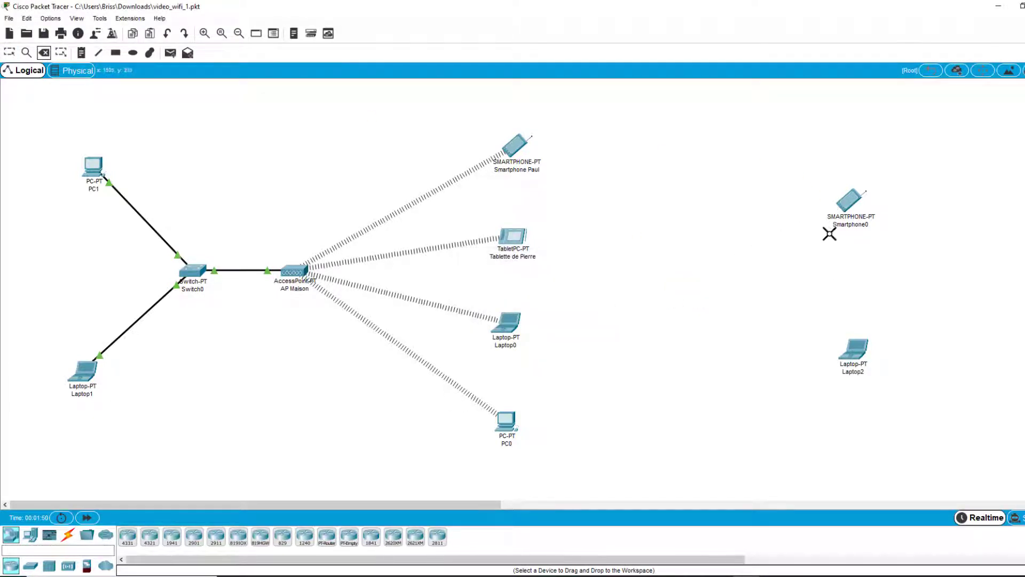
left_click(849, 203)
left_click(856, 350)
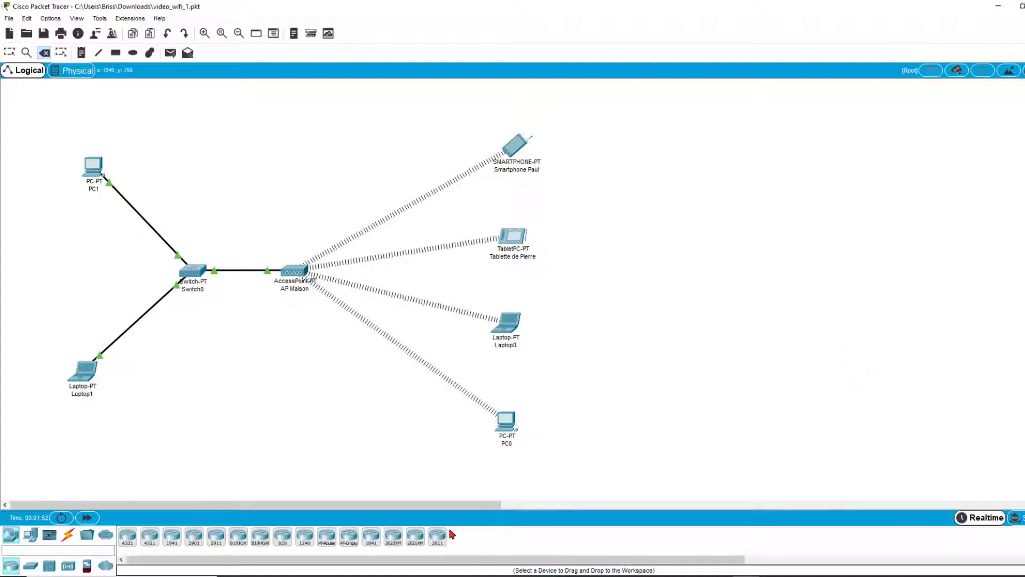
left_click(295, 272)
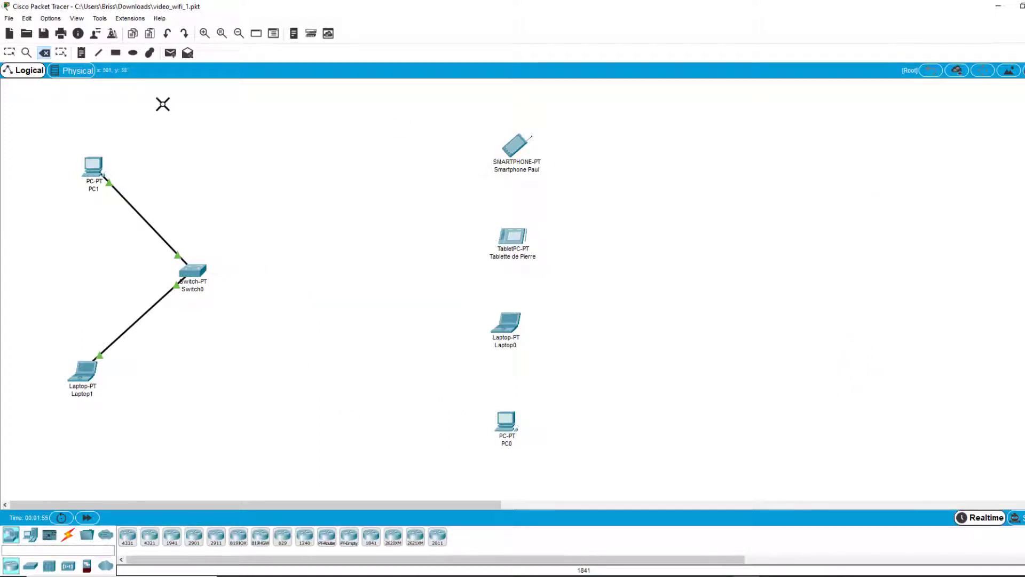
left_click(10, 52)
left_click(508, 324)
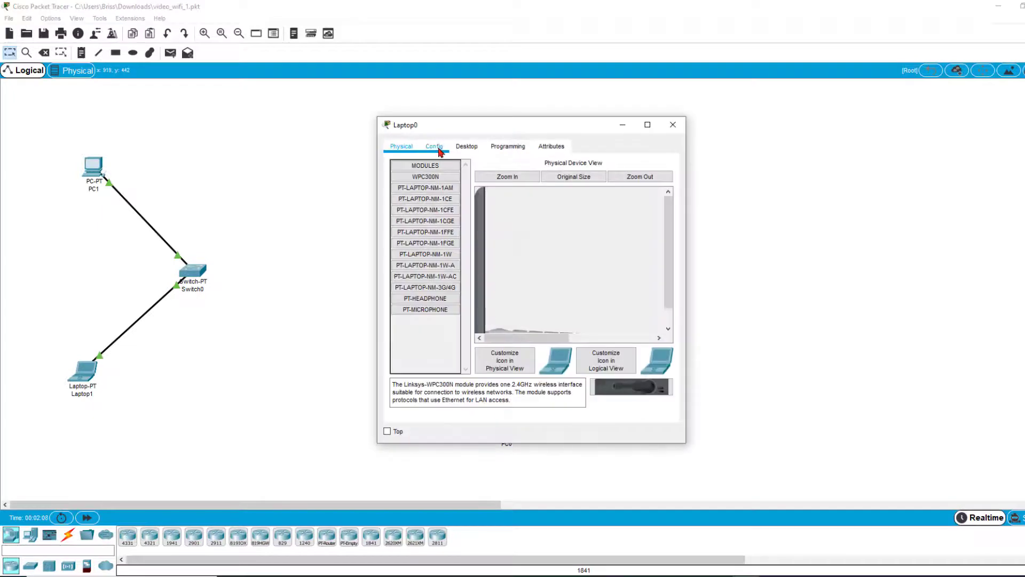
left_click(435, 146)
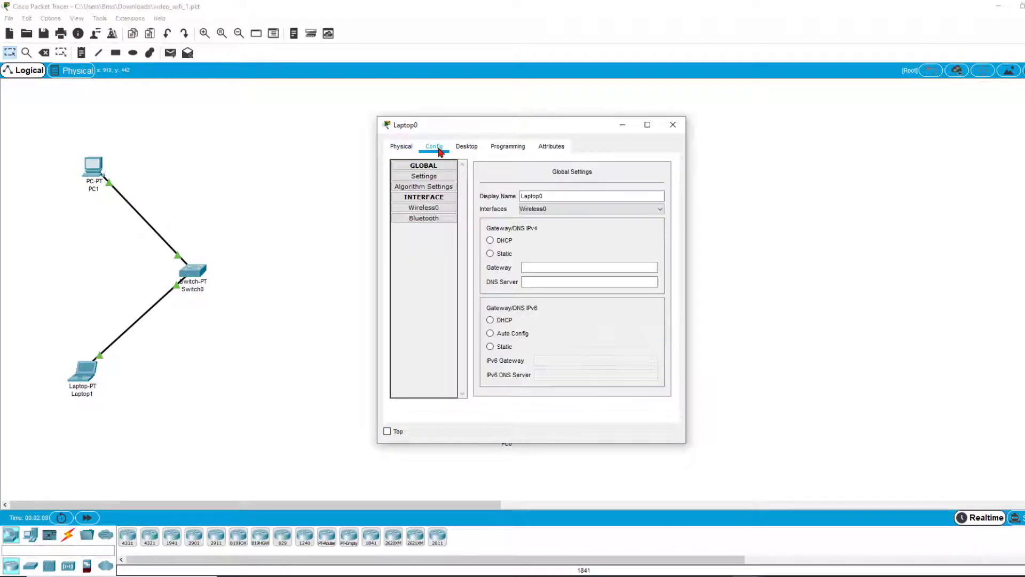
left_click(430, 210)
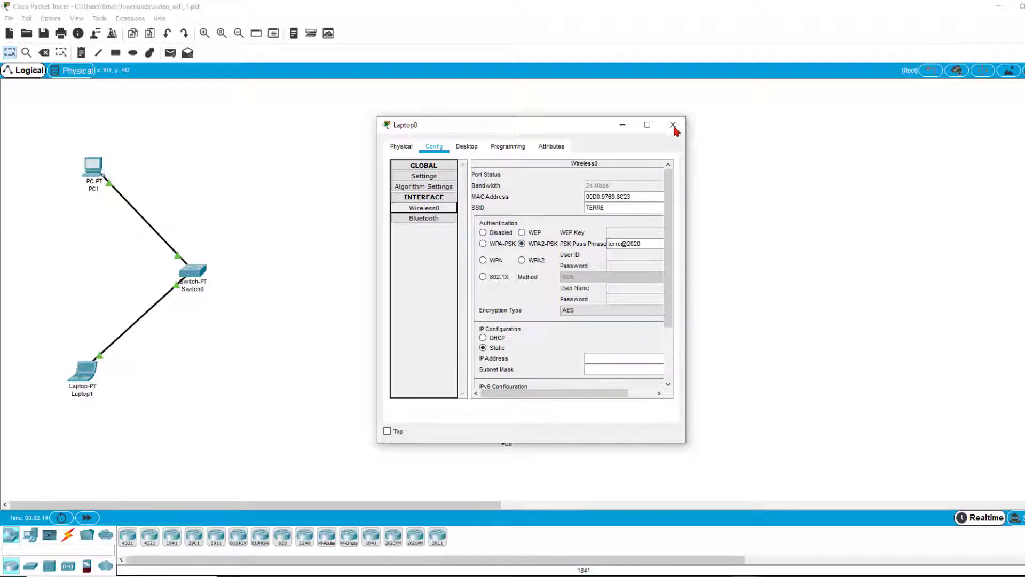
left_click(401, 146)
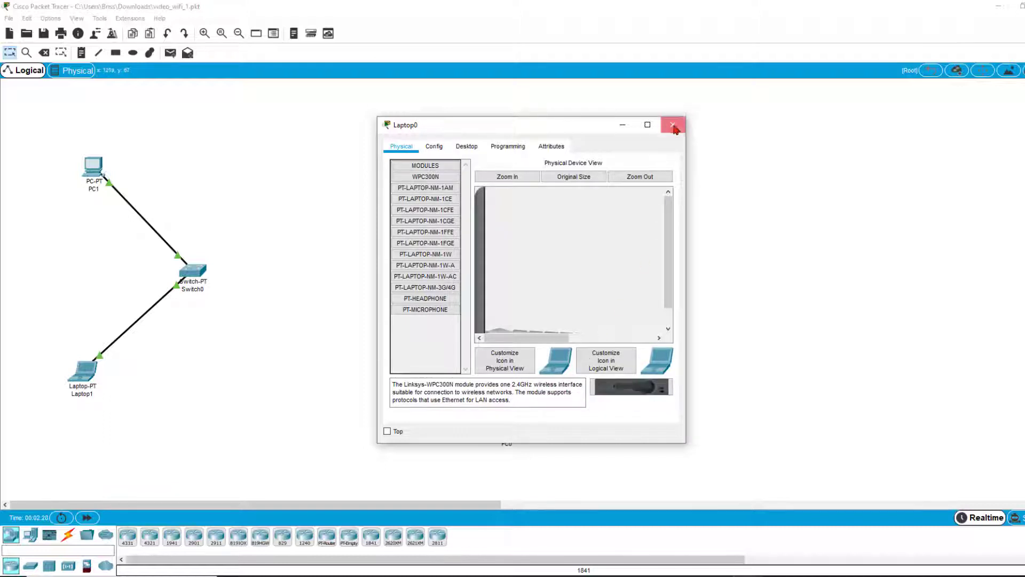
left_click(673, 124)
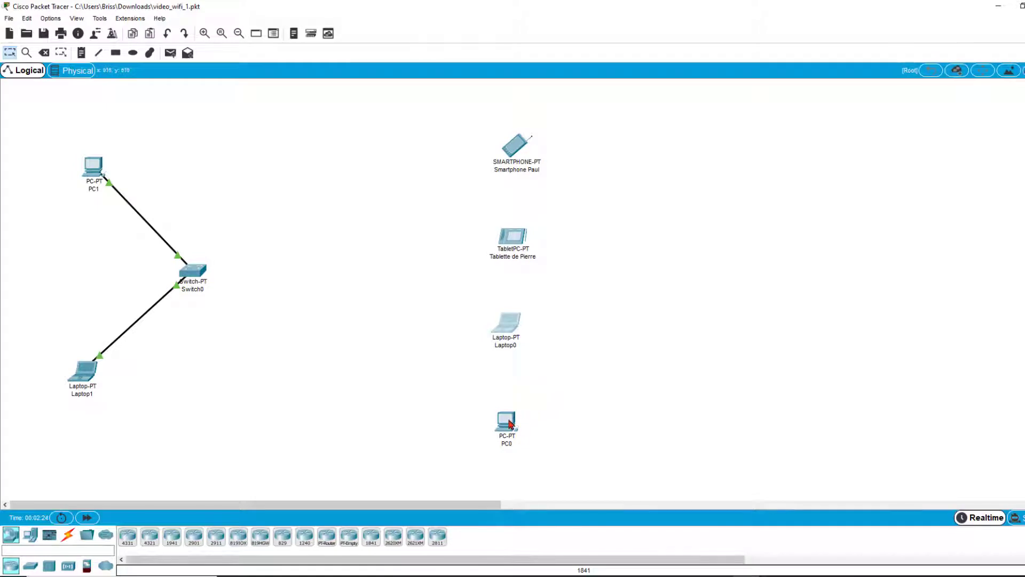
mouse_move(511, 425)
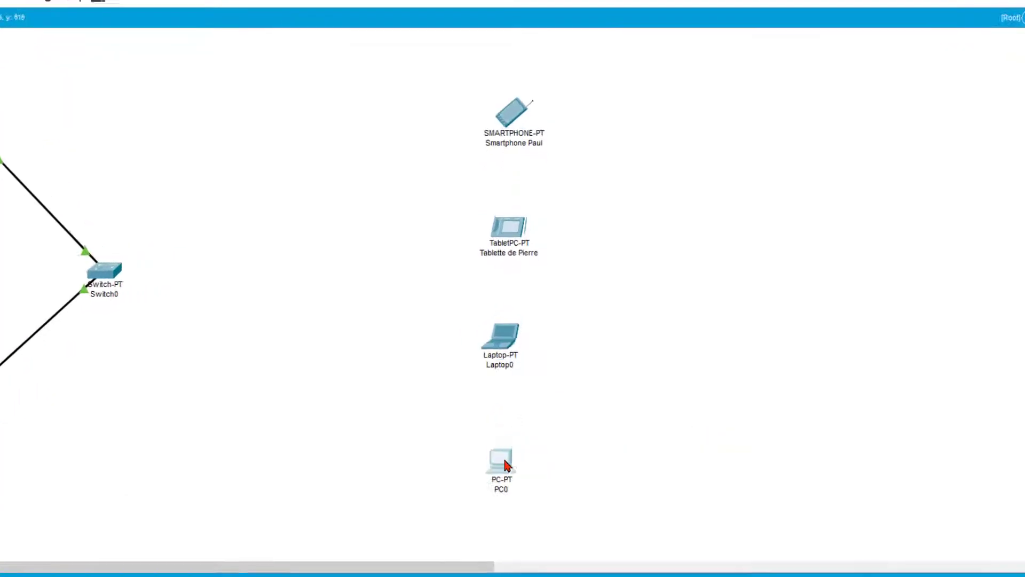
Step: Power off PC0 and fit the PT-HOST-NM-1W-AC wireless module in place of WMP300N
double_click(507, 421)
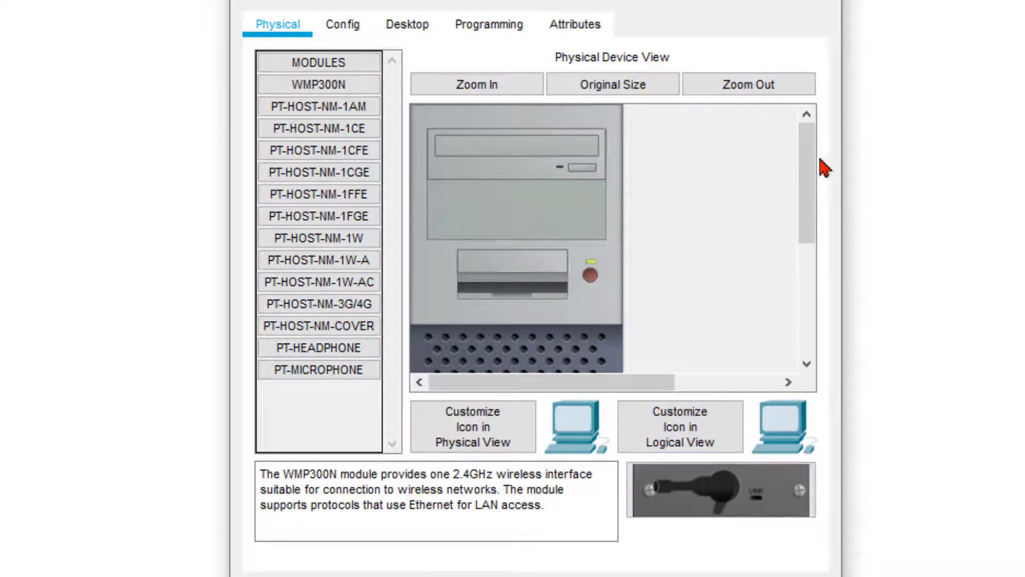
left_click_drag(808, 184, 819, 354)
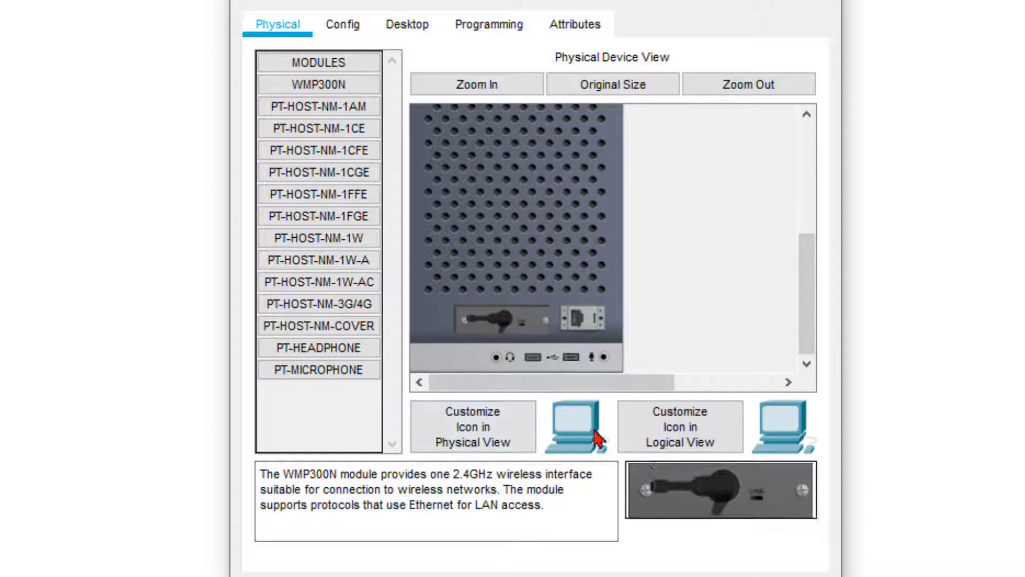
scroll(579, 275, "up", 5)
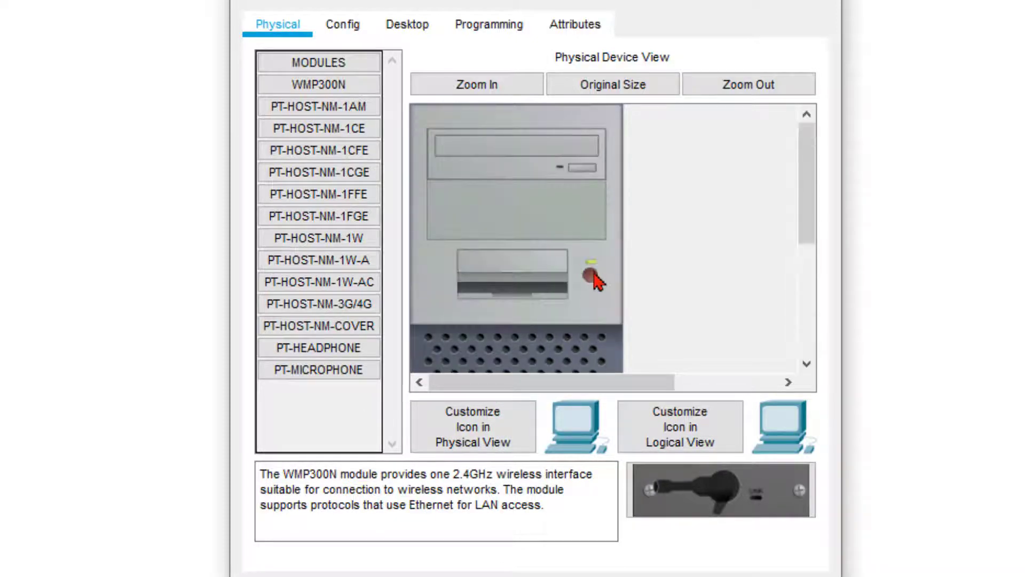
left_click(589, 276)
left_click_drag(713, 497, 325, 415)
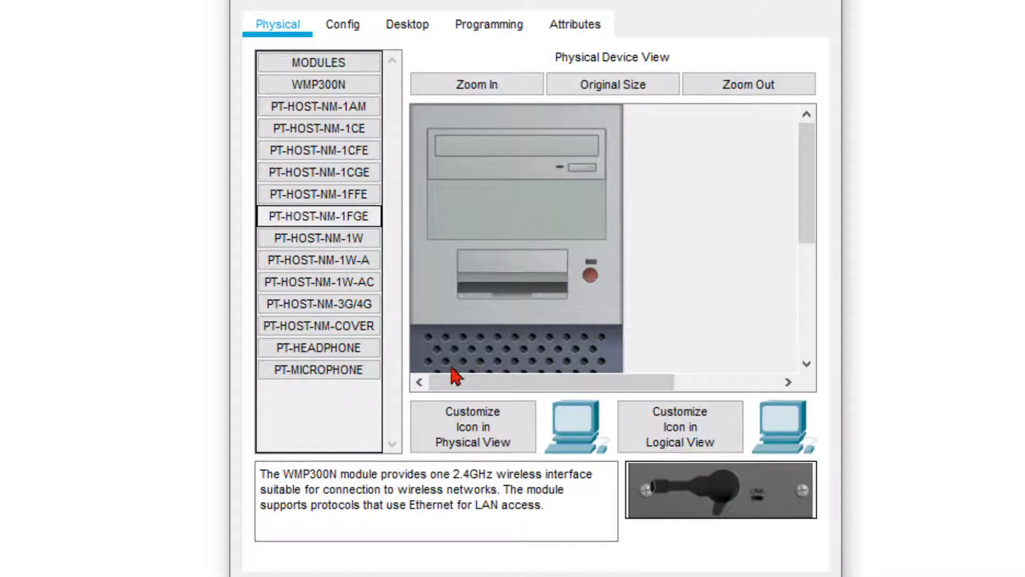
scroll(601, 362, "down", 5)
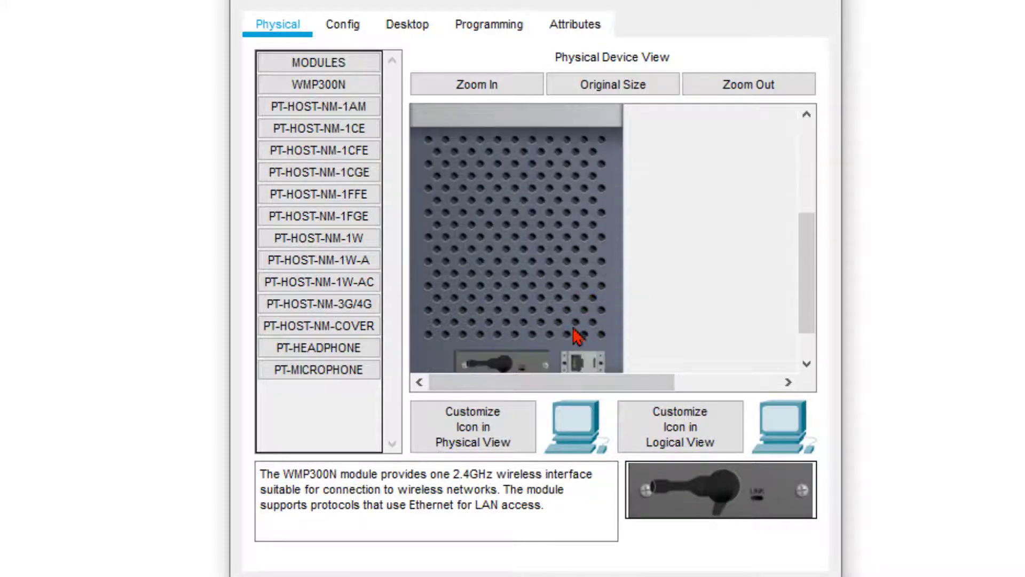
left_click_drag(520, 320, 331, 406)
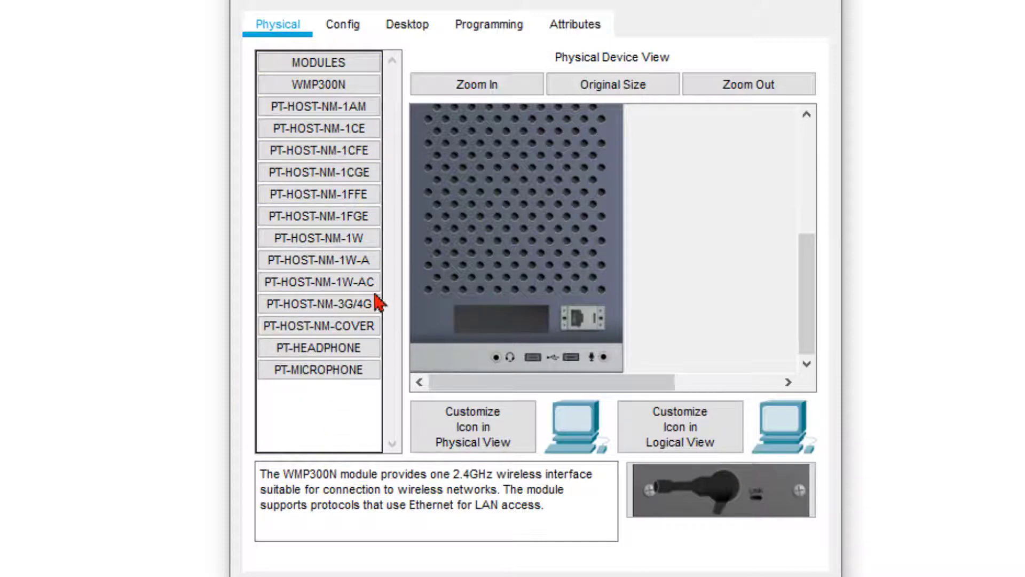
left_click(337, 285)
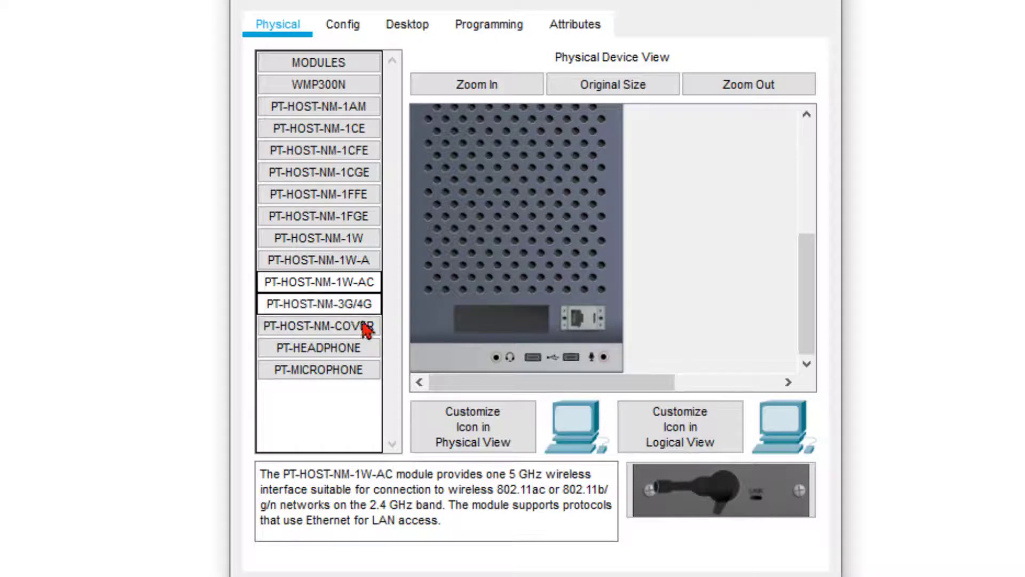
left_click_drag(697, 496, 511, 318)
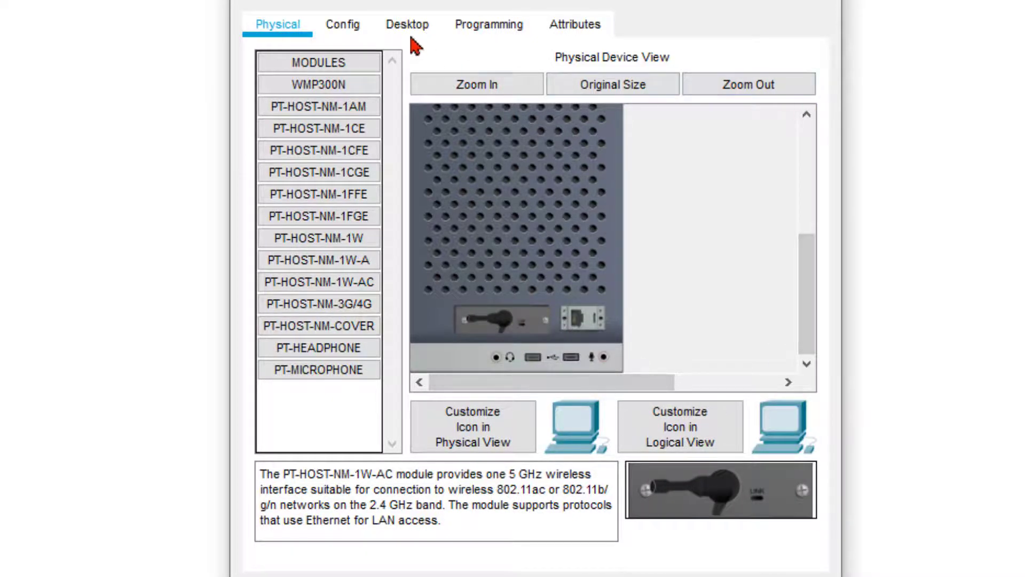
Step: Power PC0 back on and check its Wireless0 uses SSID TERRE with WPA2-PSK
left_click(345, 25)
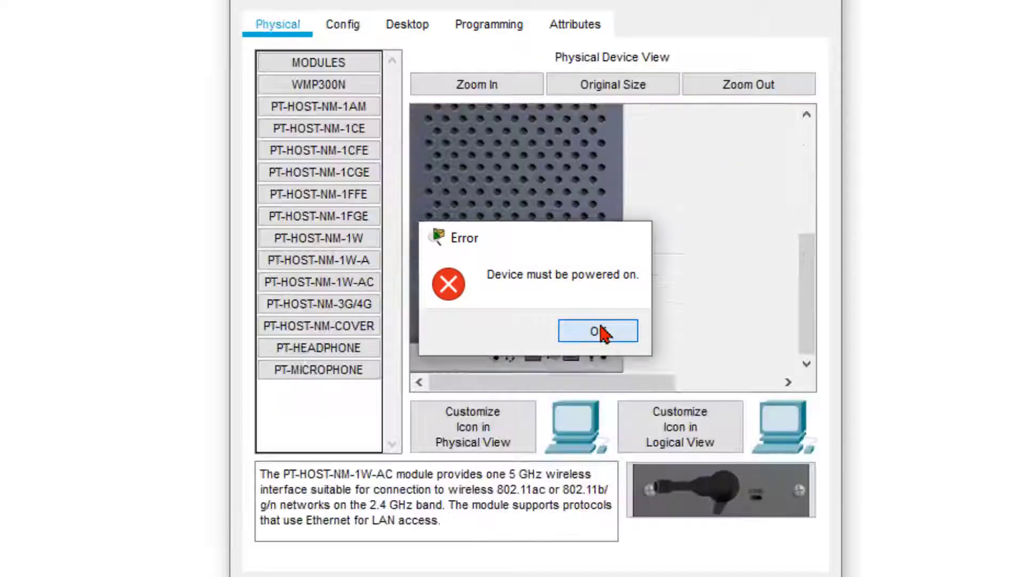
left_click(598, 331)
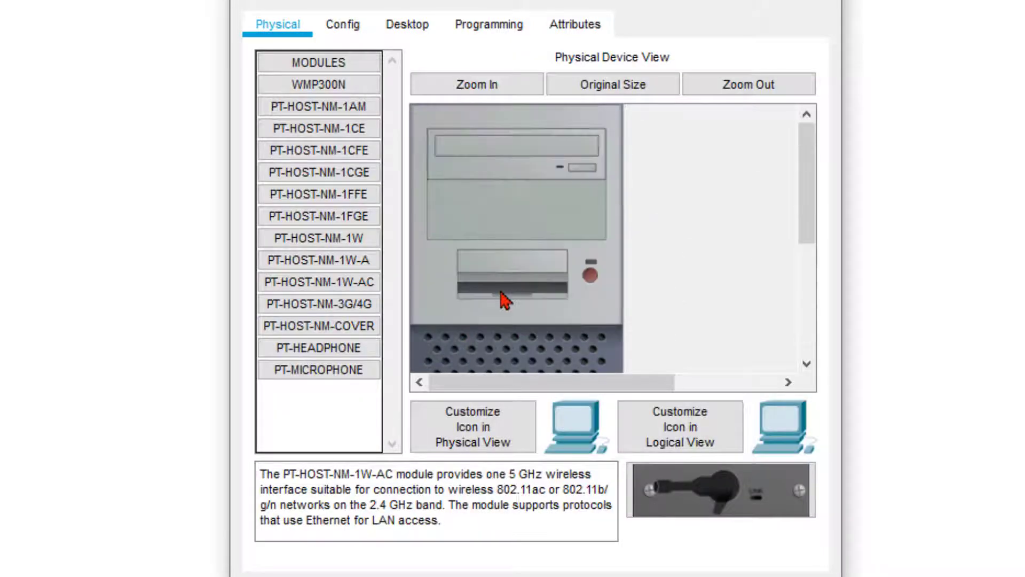
left_click(590, 275)
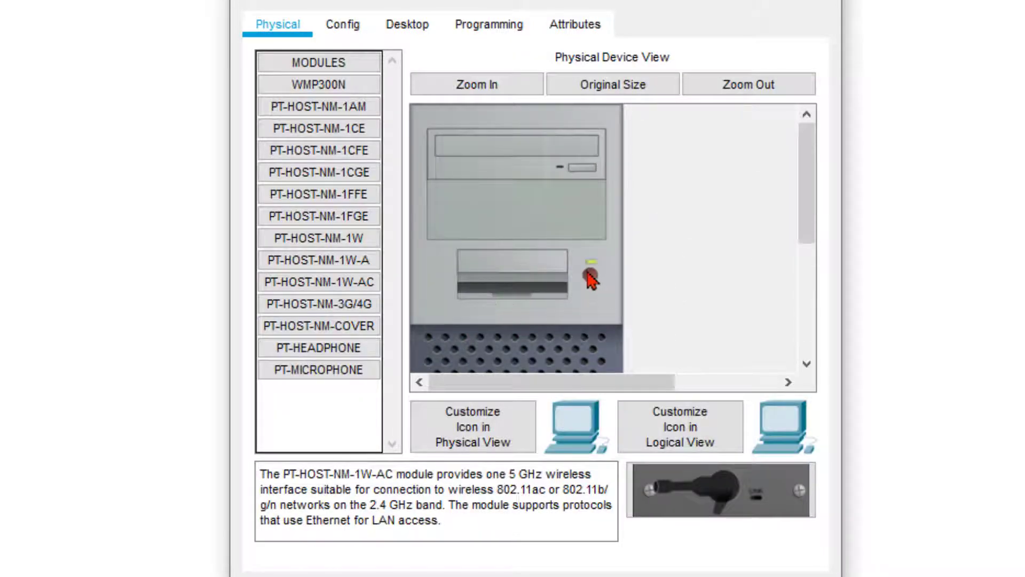
left_click(343, 27)
left_click(319, 150)
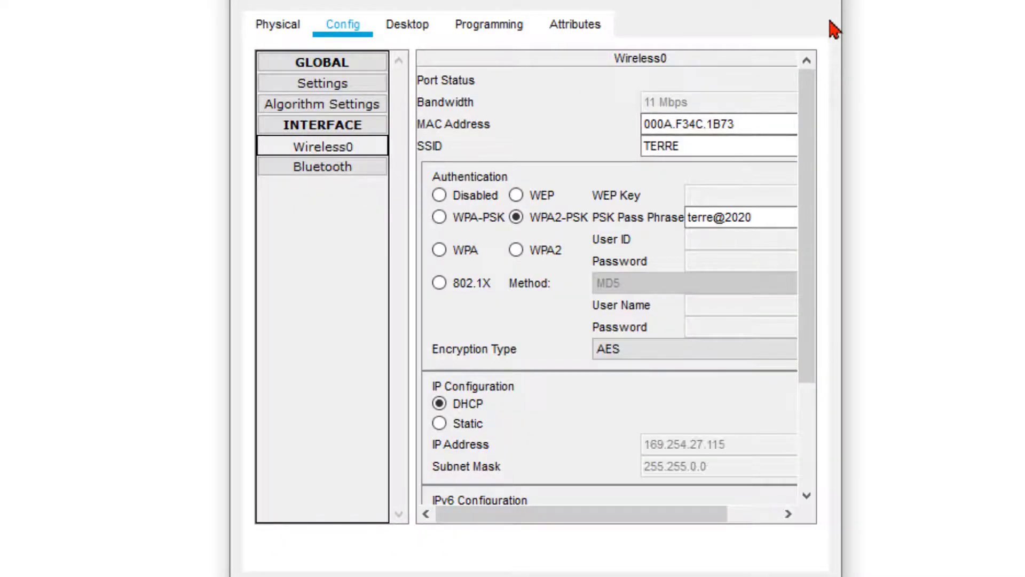
left_click(816, 5)
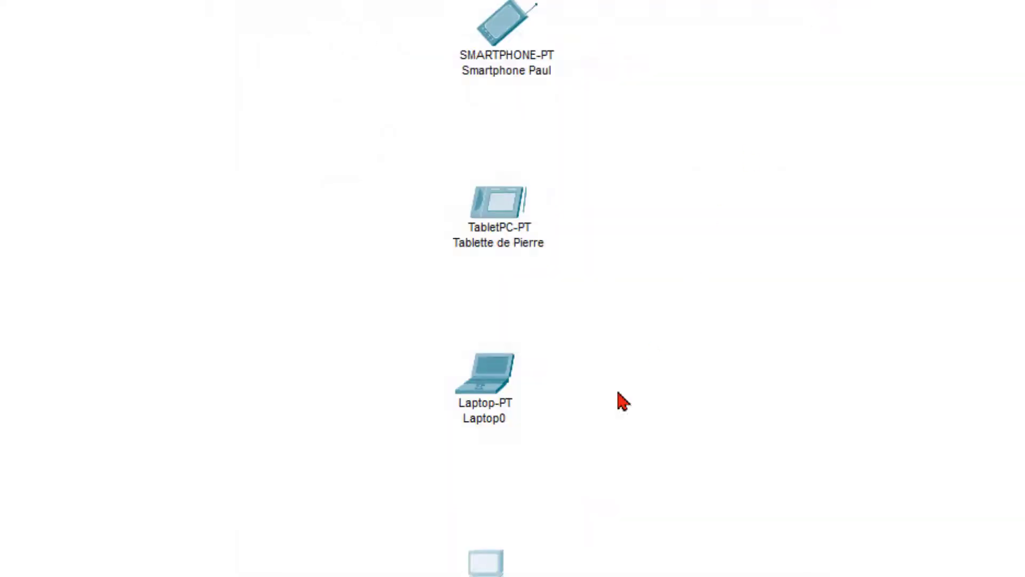
Step: Power off Laptop0 and swap its WPC300N card for the PT-LAPTOP-NM-1W-A module
left_click(493, 385)
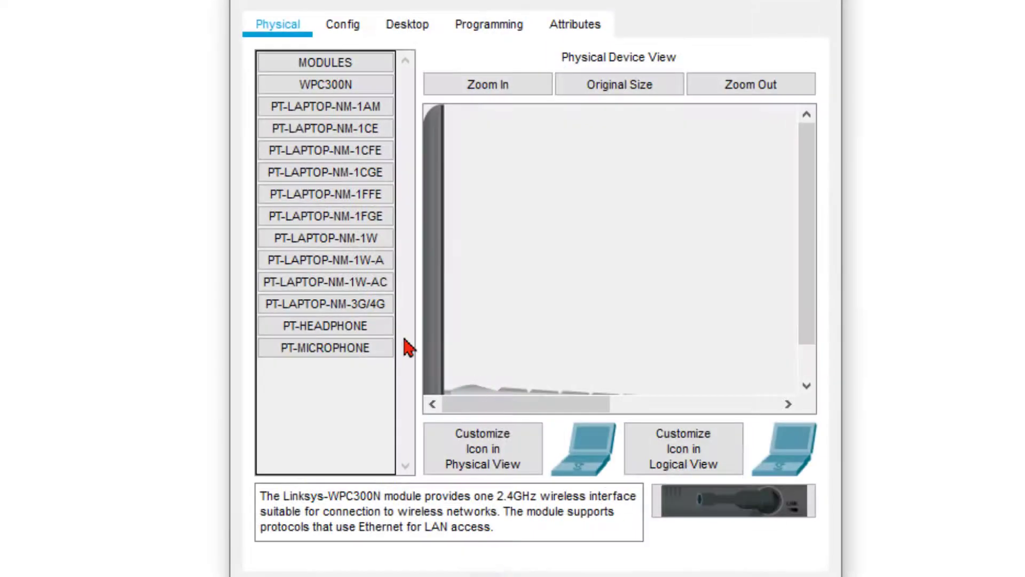
scroll(526, 302, "down", 1)
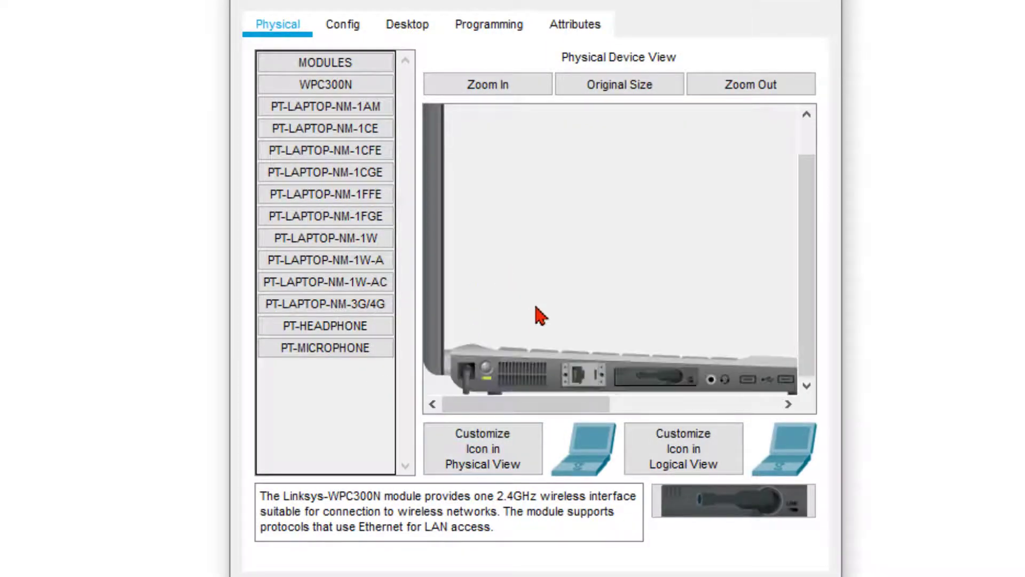
left_click(486, 374)
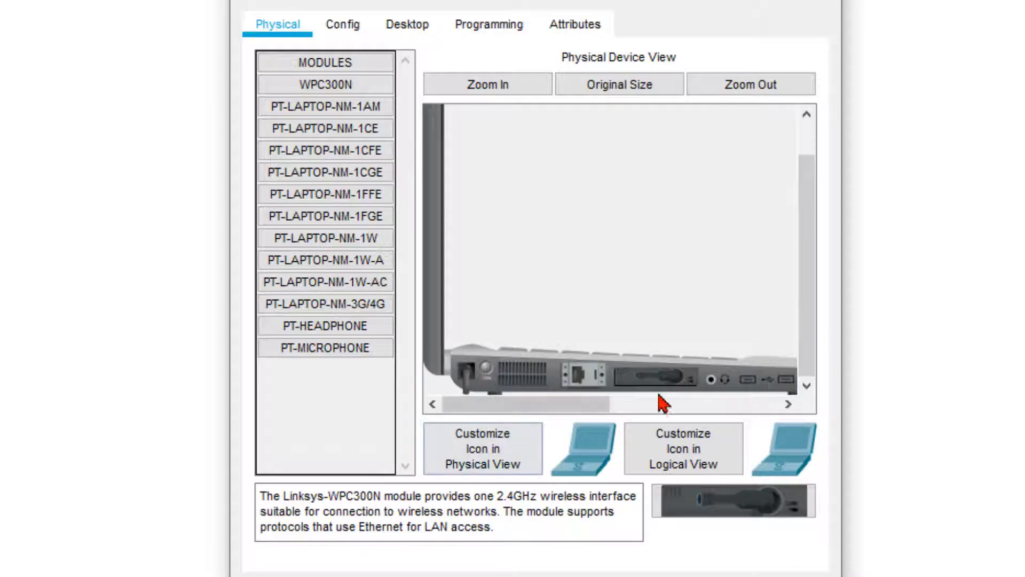
left_click_drag(662, 380, 337, 428)
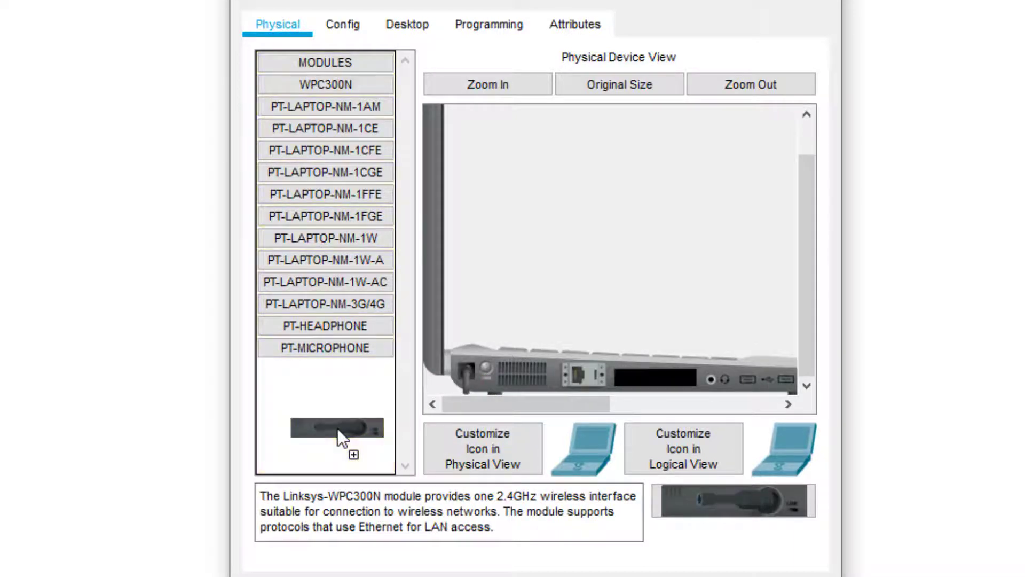
left_click(353, 267)
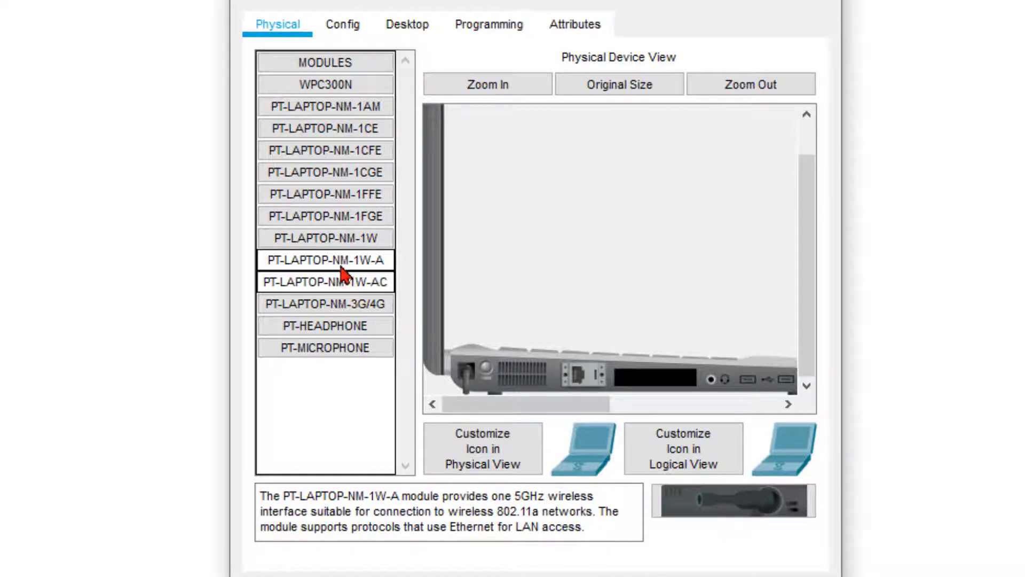
left_click_drag(718, 505, 655, 373)
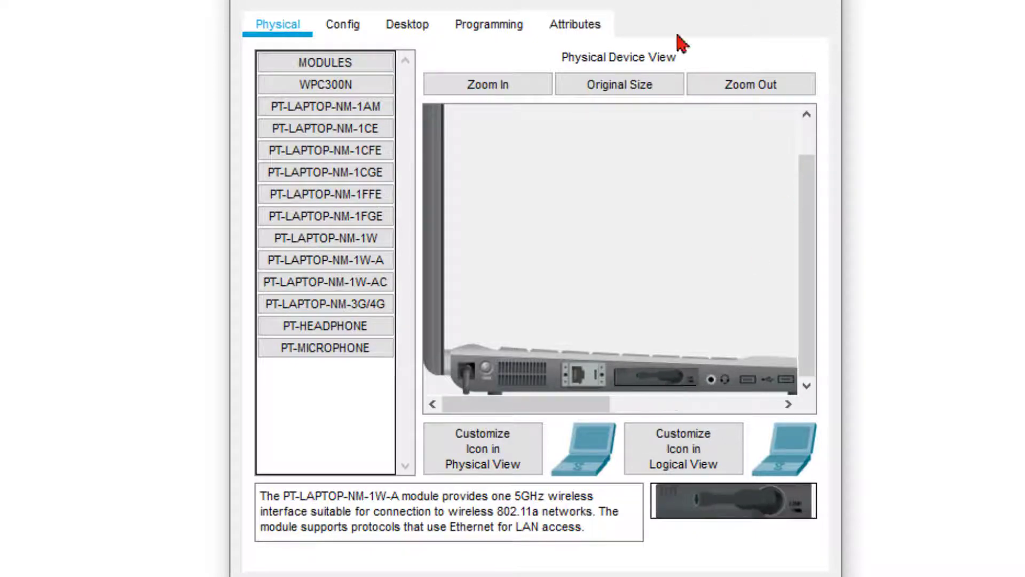
Step: Power Laptop0 back on and confirm Wireless0 joins TERRE with WPA2-PSK
left_click(483, 370)
left_click(343, 28)
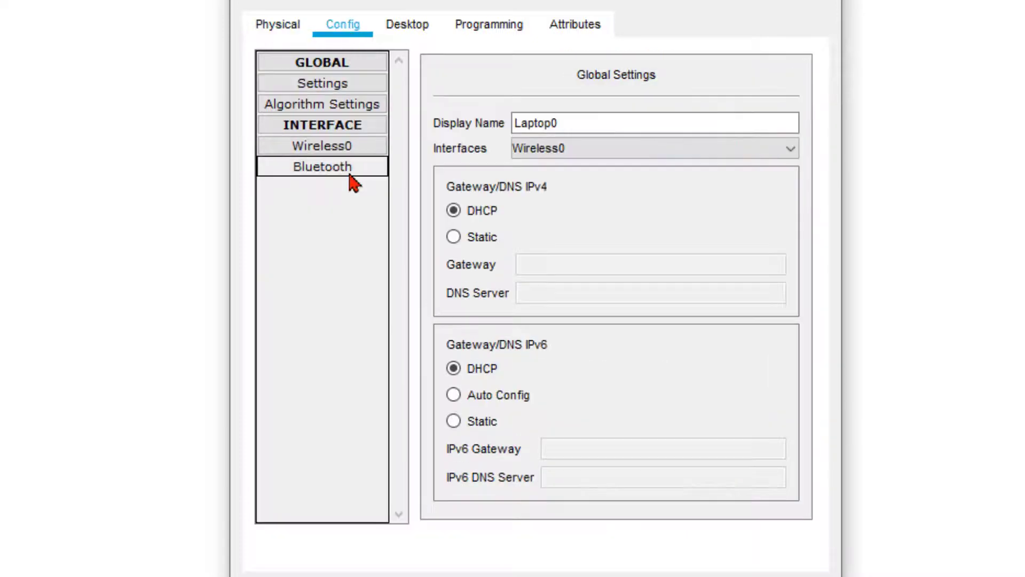
left_click(337, 149)
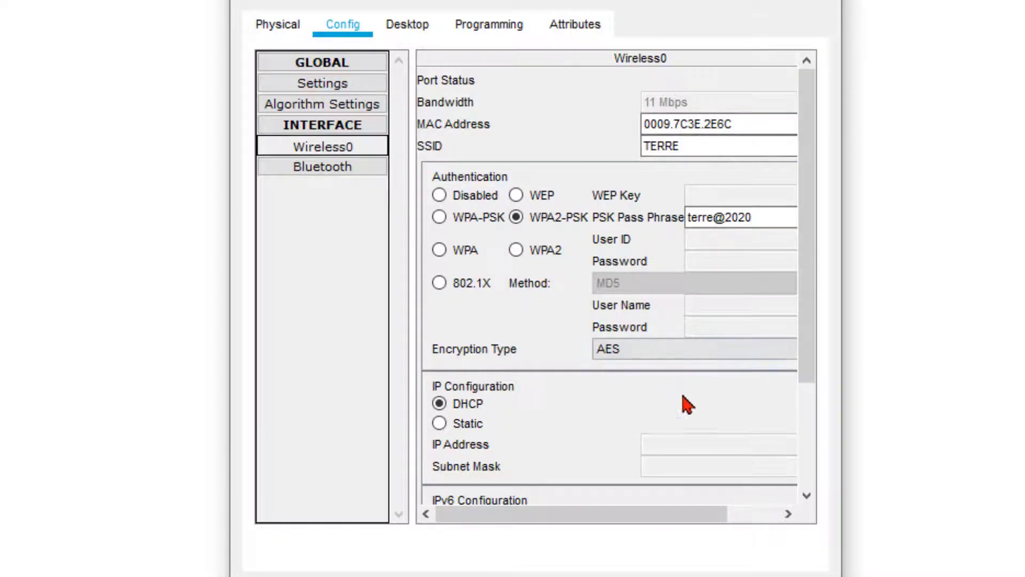
left_click(736, 68)
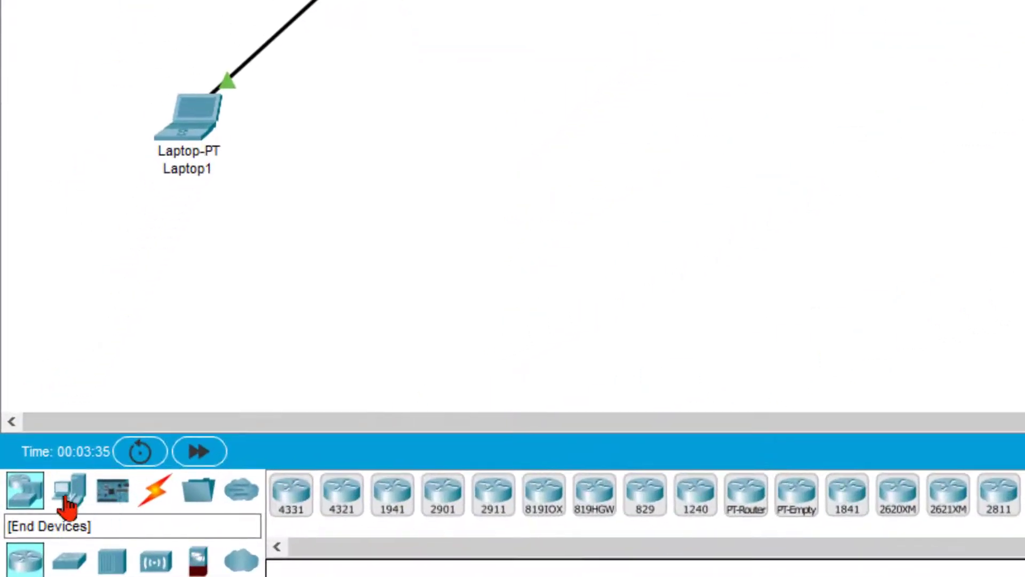
Step: Place a Home Router from the Wireless Devices category onto the canvas as Wireless Router0
left_click(68, 501)
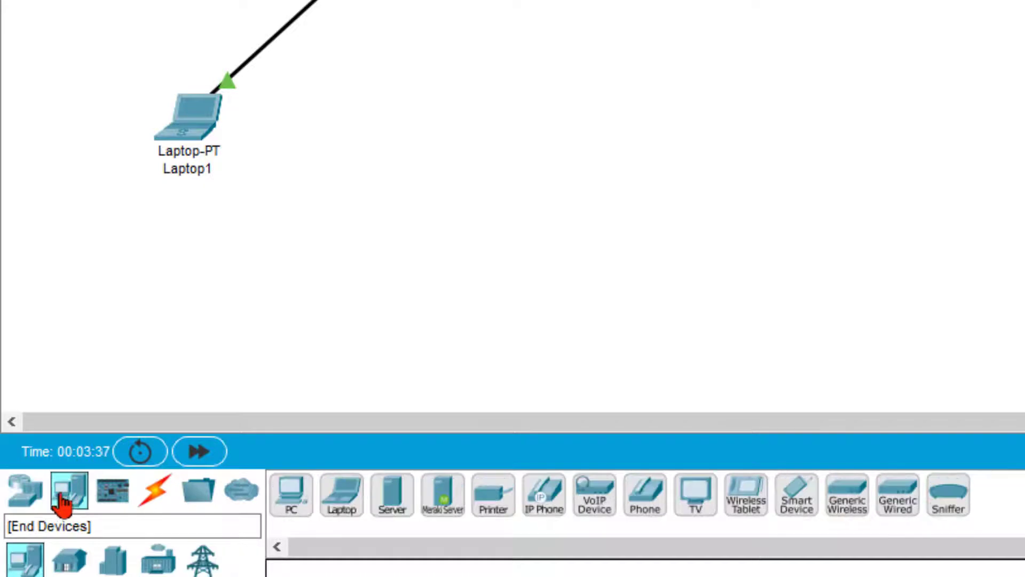
left_click(24, 491)
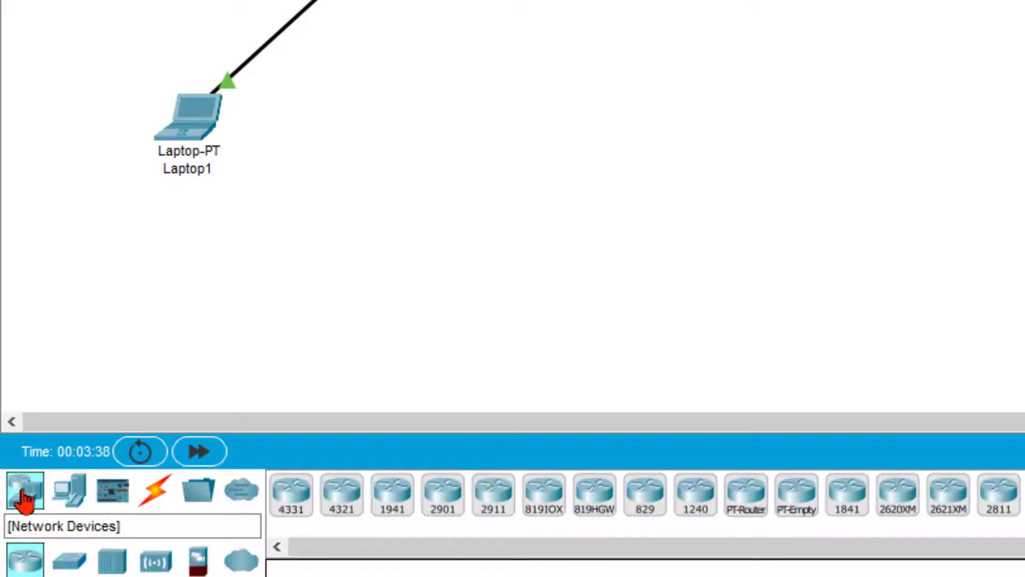
left_click(155, 560)
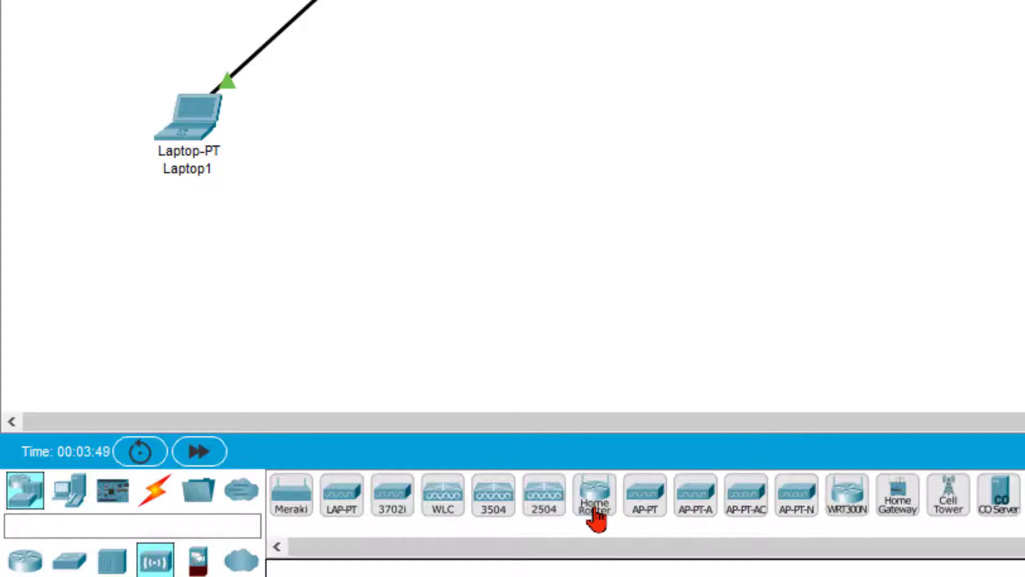
left_click_drag(597, 508, 465, 264)
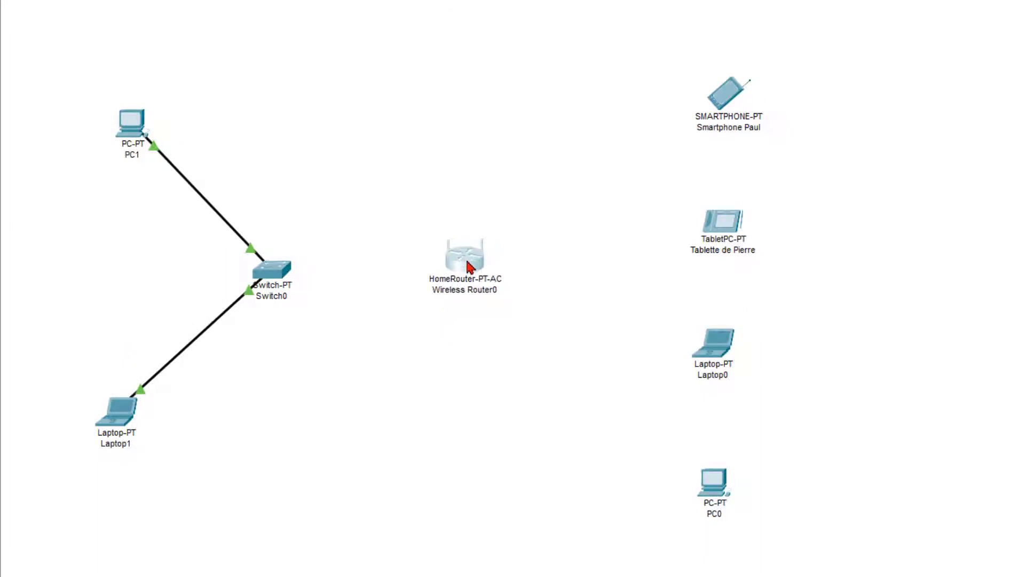
left_click(468, 264)
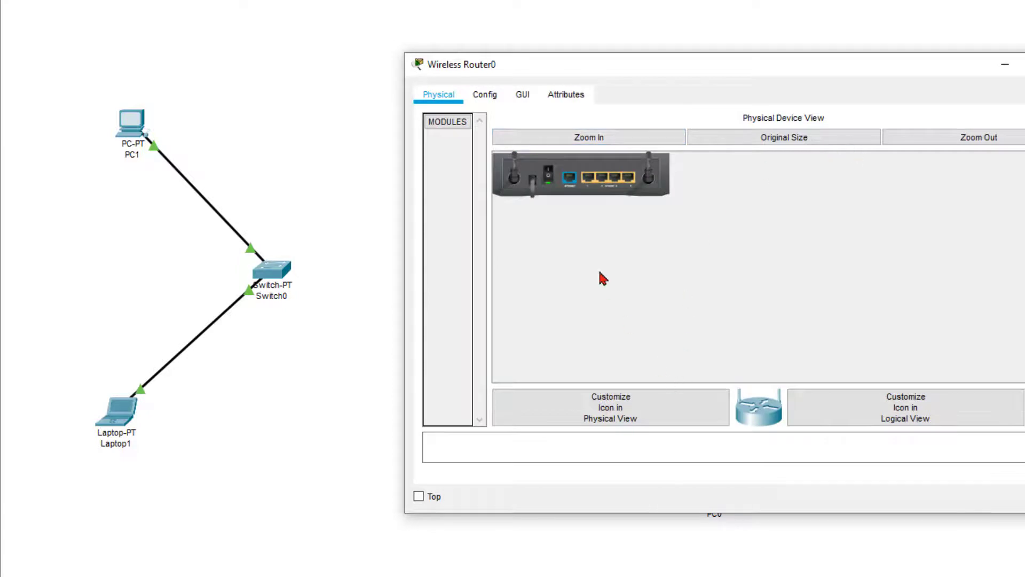
left_click(564, 137)
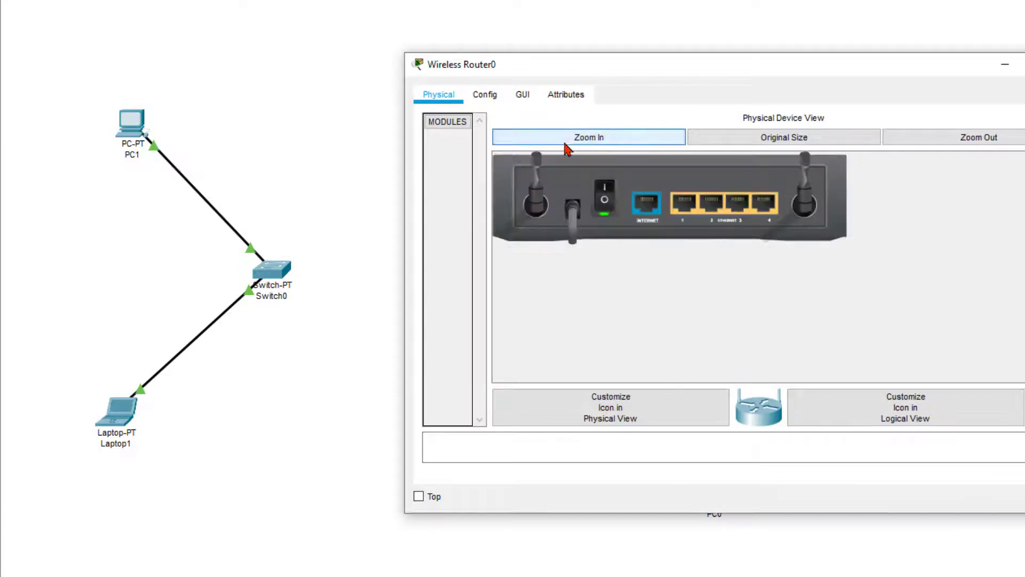
left_click(492, 96)
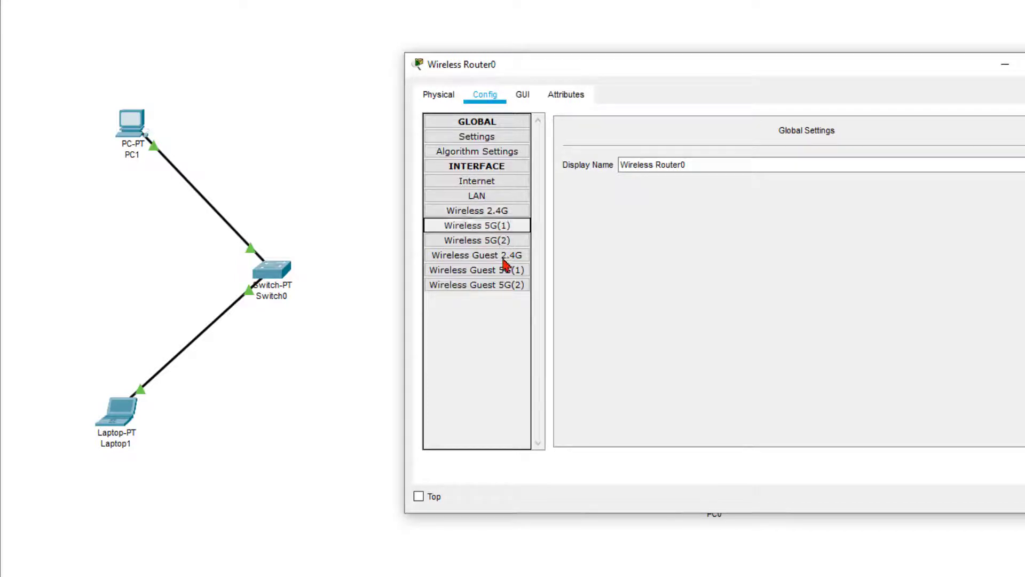
key("alt+F4")
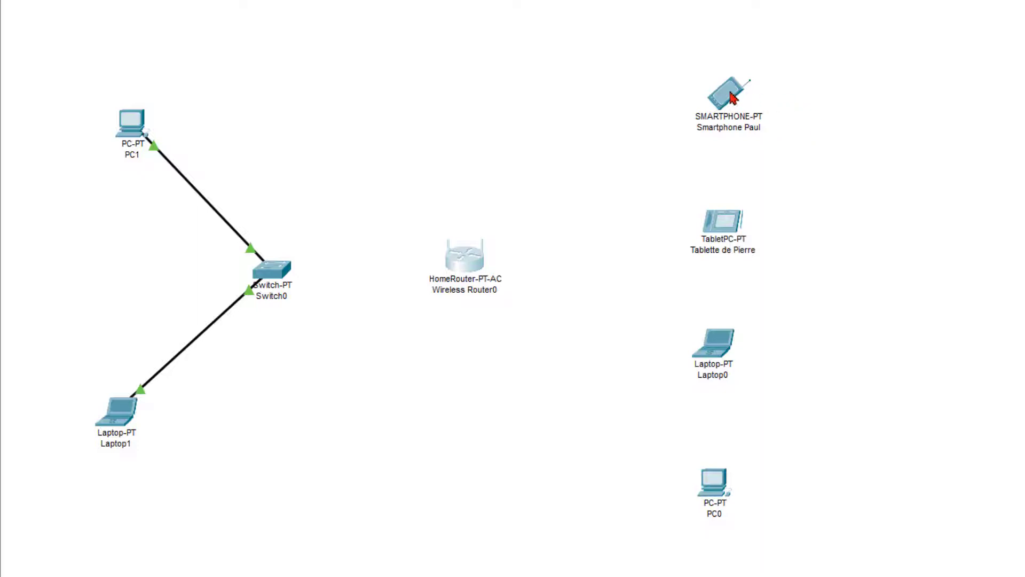
Step: Nudge the smartphone, tablet, Laptop0 and PC0 slightly, then open Wireless Router0
left_click_drag(730, 91, 741, 69)
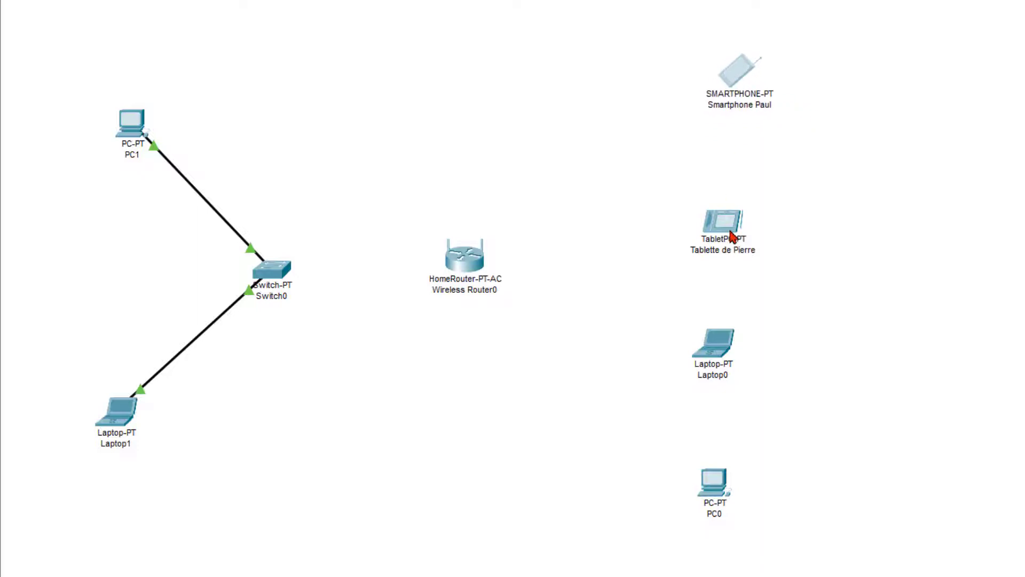
left_click_drag(731, 235, 738, 233)
left_click_drag(730, 349, 740, 348)
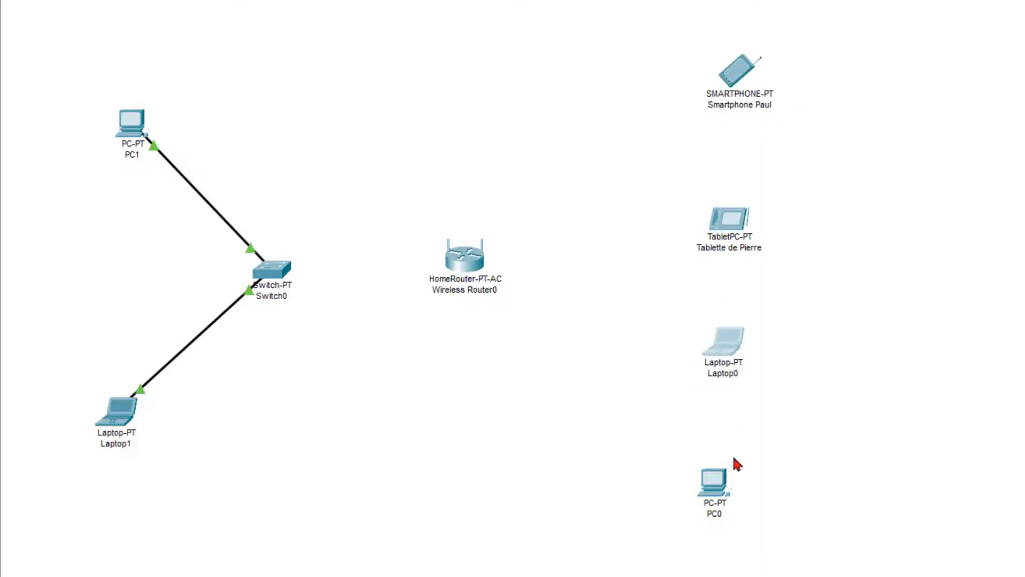
left_click_drag(721, 490, 733, 494)
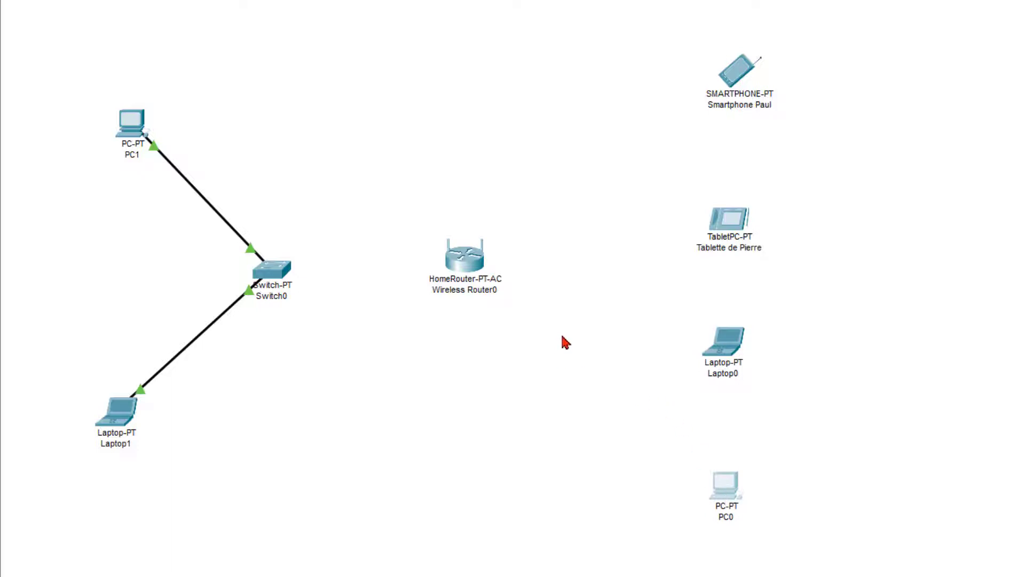
left_click(475, 260)
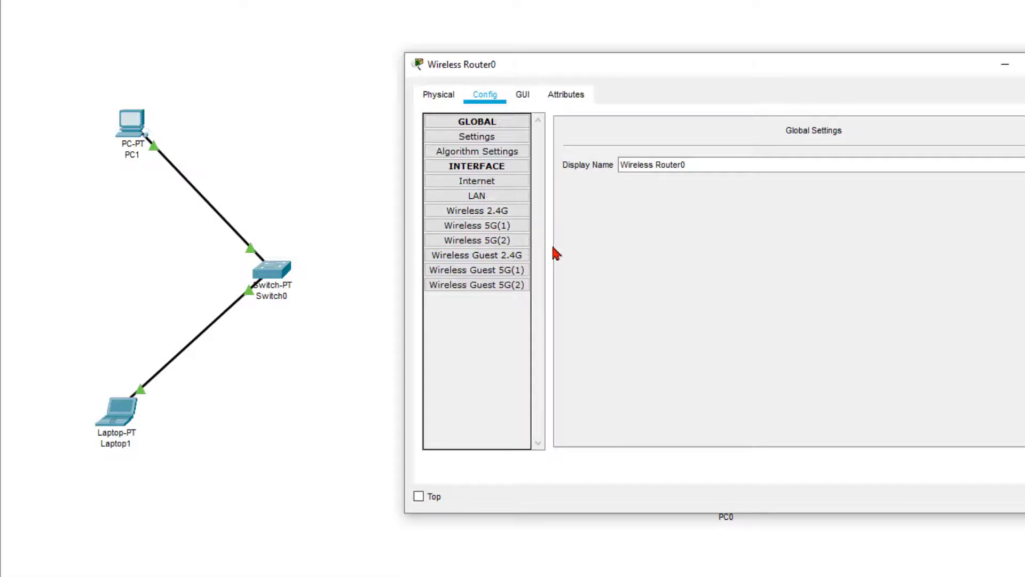
Step: Rename the router's 2.4 GHz SSID to TERRE and secure it with WPA2-PSK and a pass phrase
left_click(496, 214)
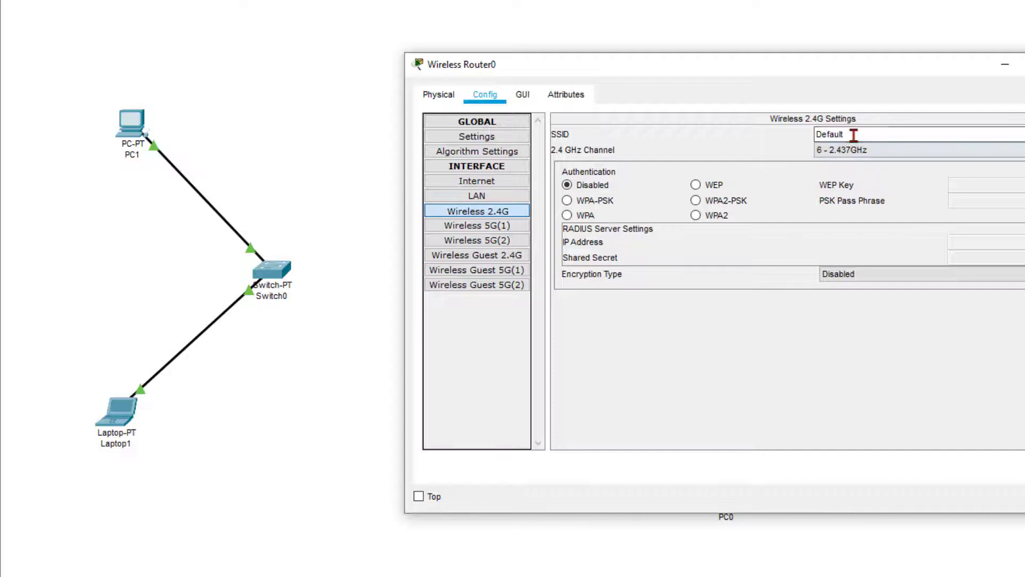
left_click_drag(842, 133, 788, 126)
key("BackSpace")
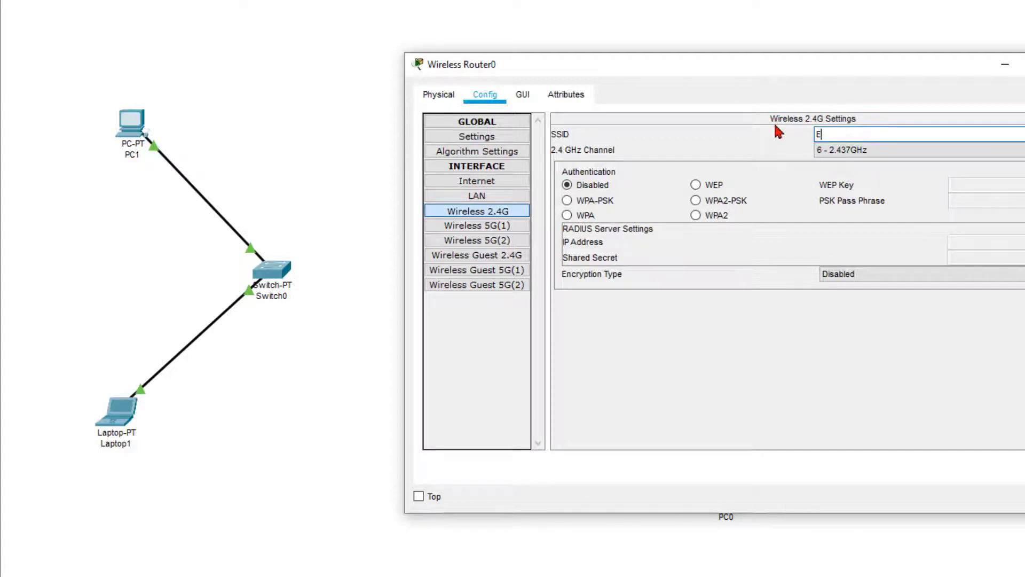
type("TERRE")
left_click(696, 201)
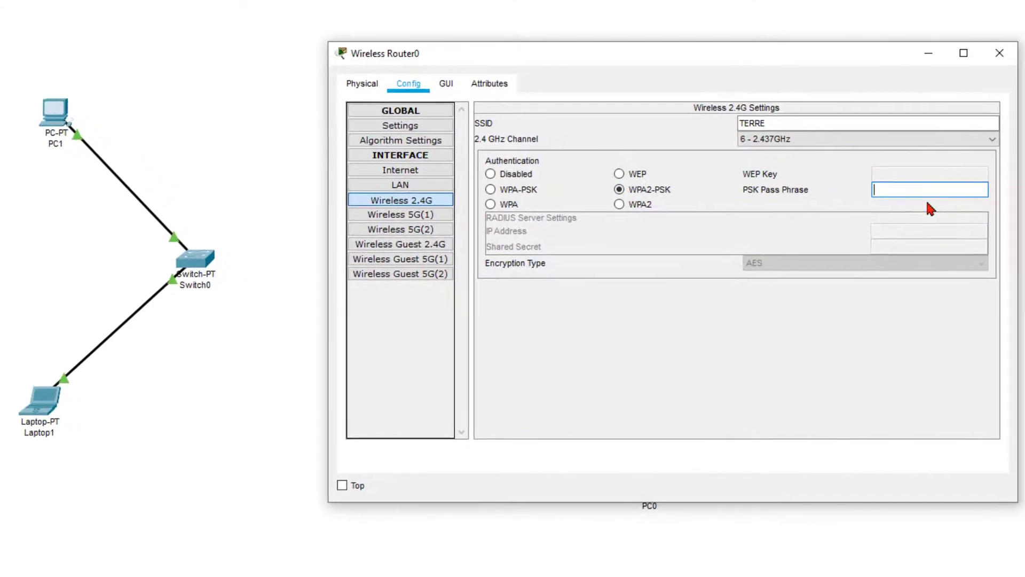
type("terre@")
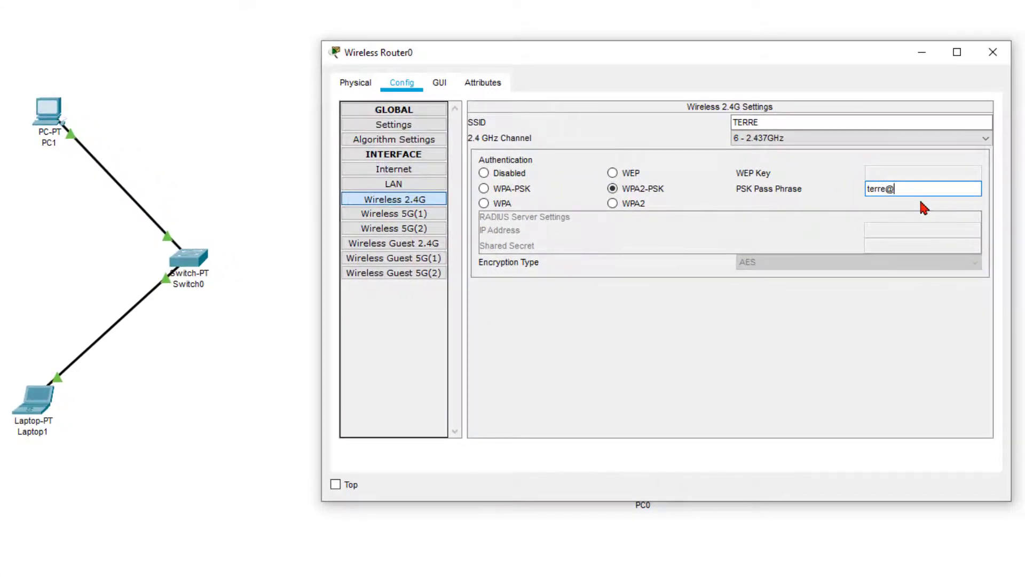
type("202")
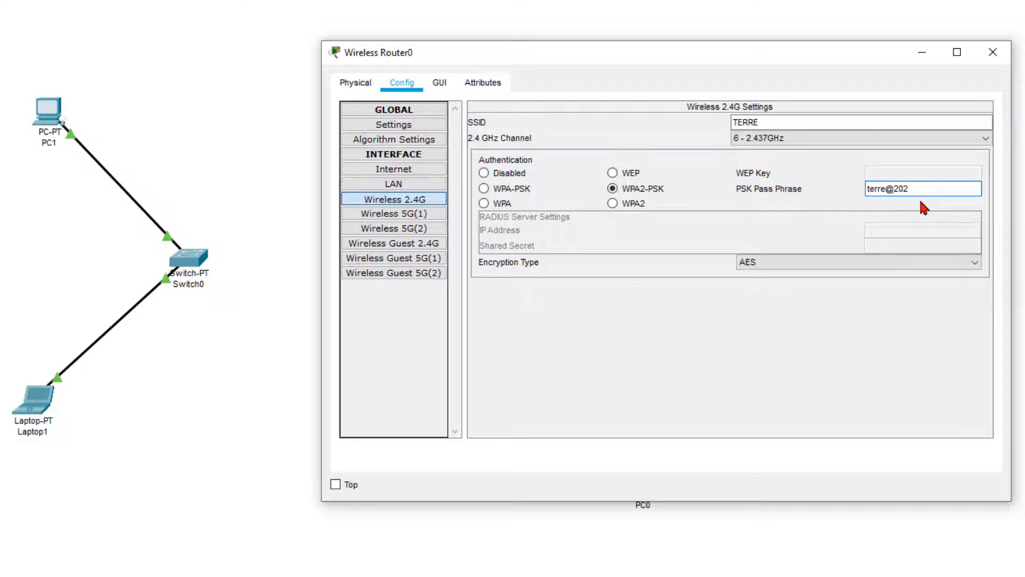
type("0")
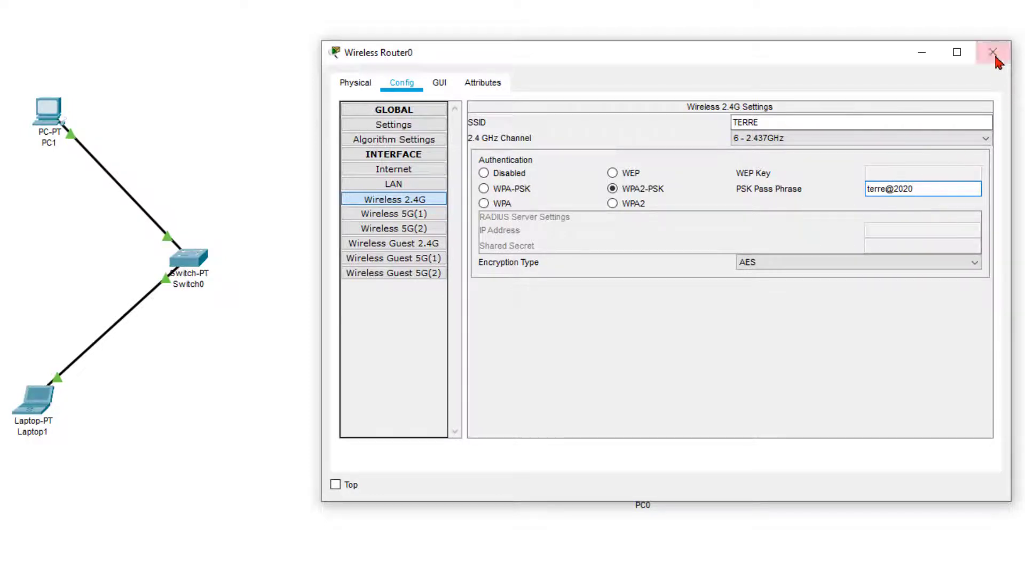
left_click(993, 53)
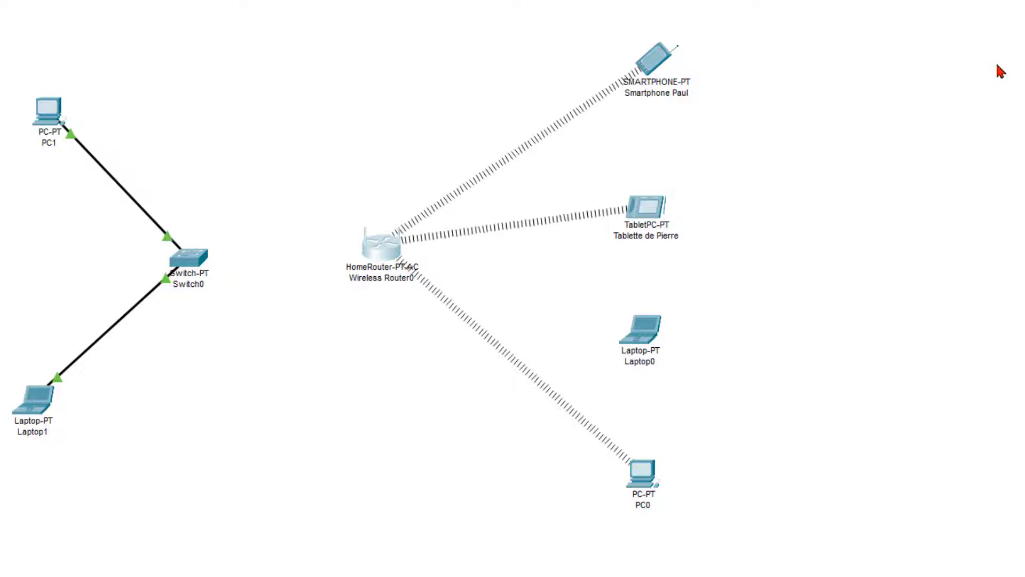
left_click(642, 335)
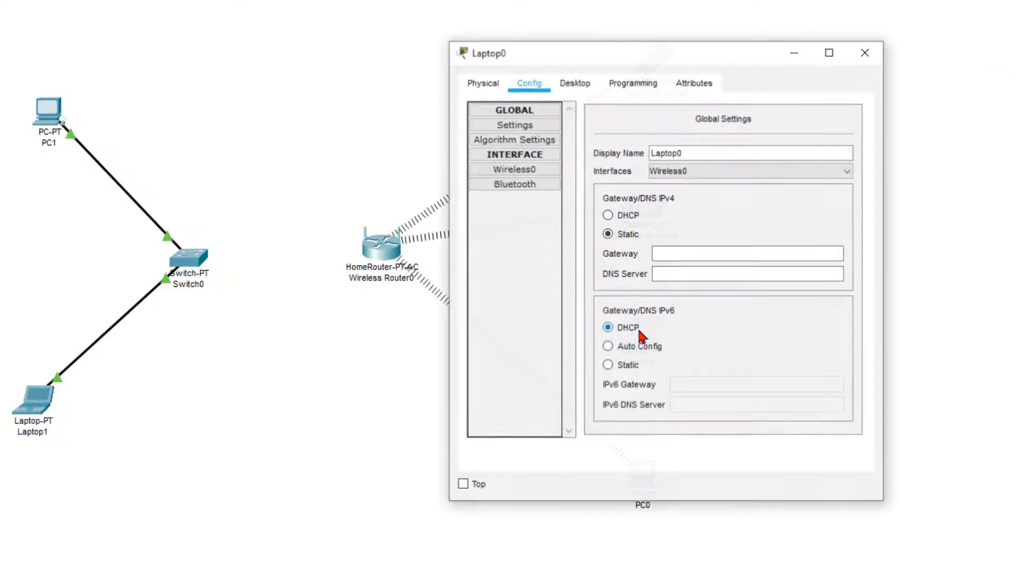
left_click(522, 171)
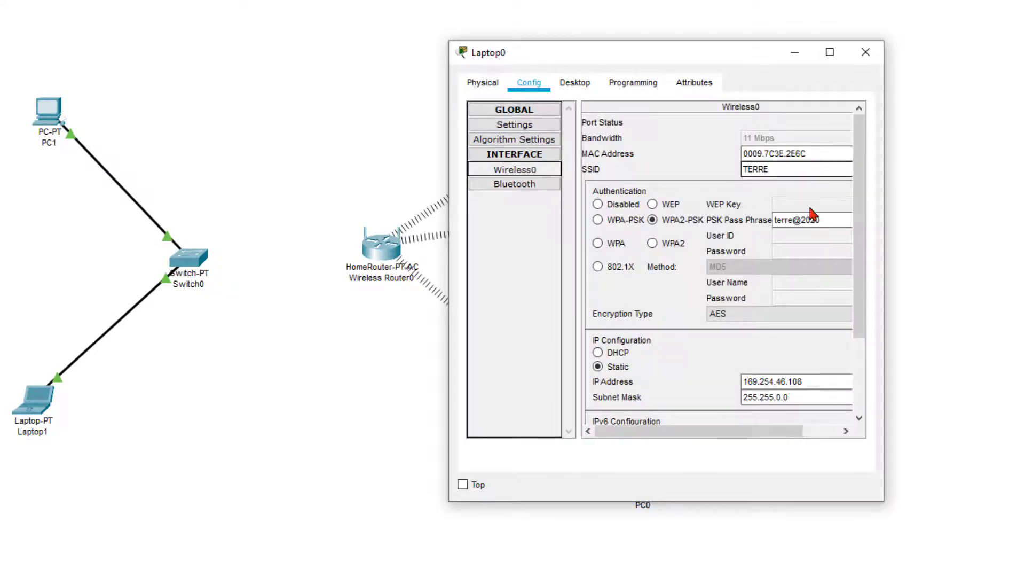
left_click_drag(885, 284, 1024, 290)
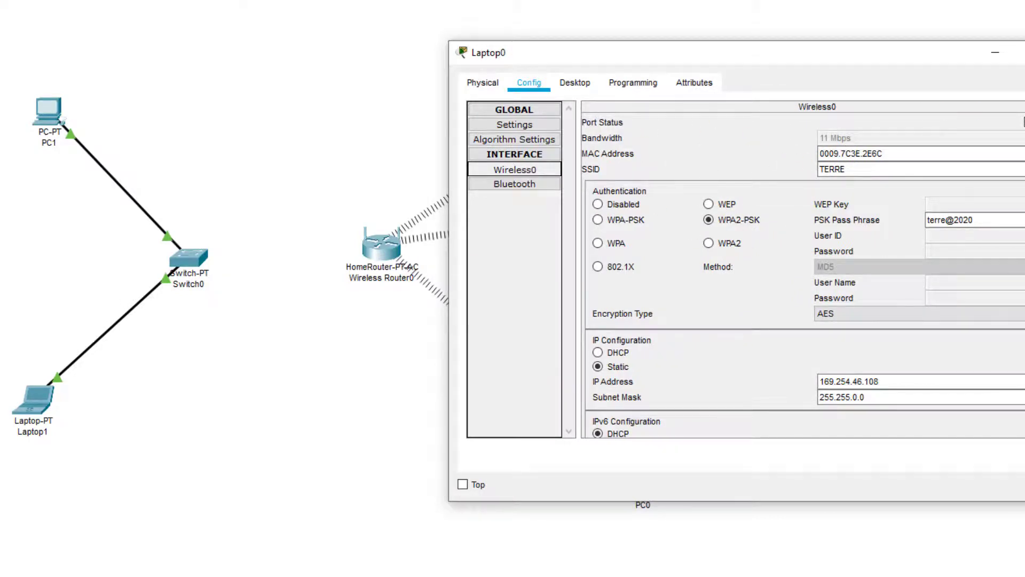
left_click(1024, 52)
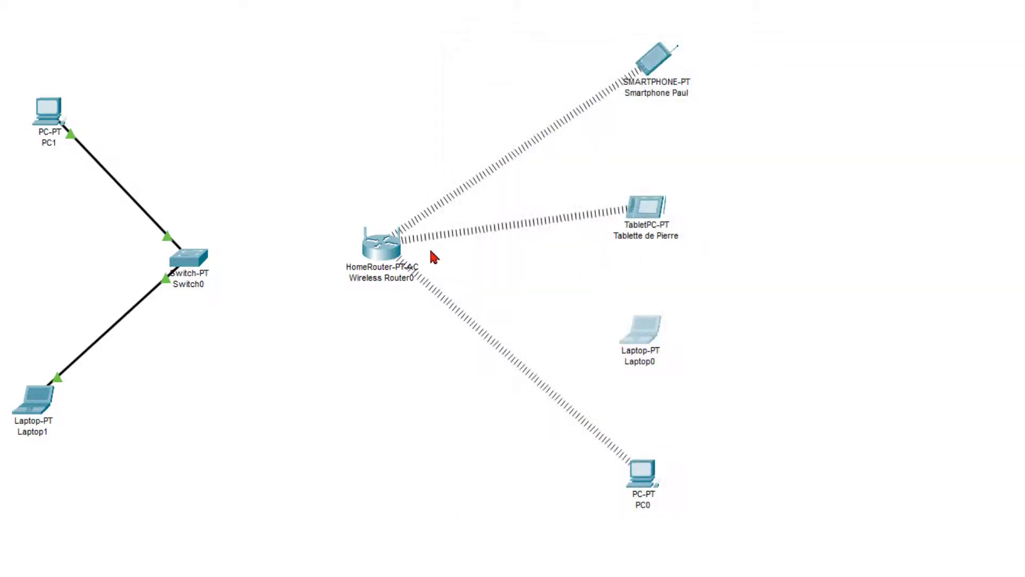
Step: Name the router's first 5 GHz network TERRE5 and secure it with WPA2-PSK and a pass phrase
left_click(388, 252)
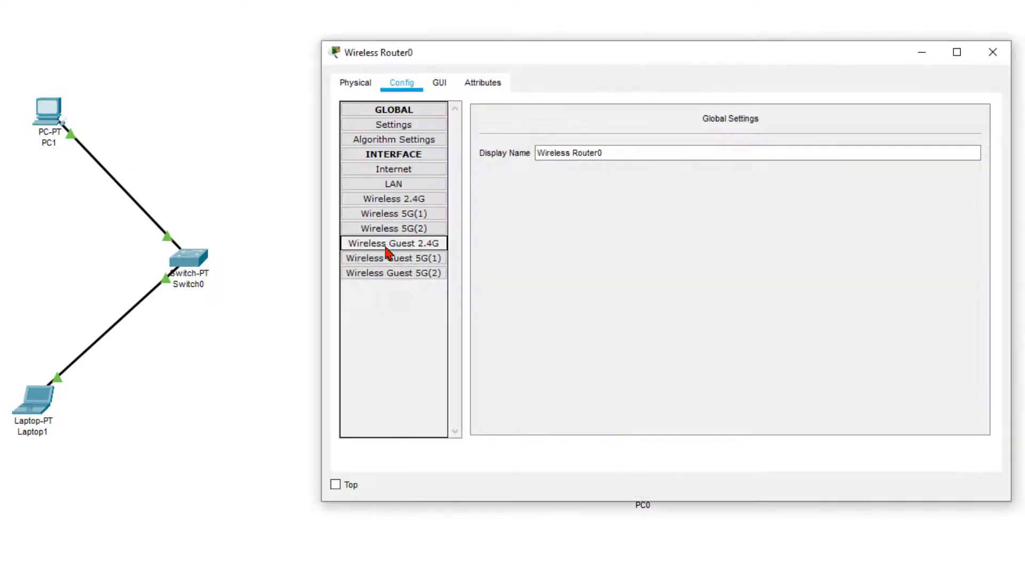
left_click(409, 219)
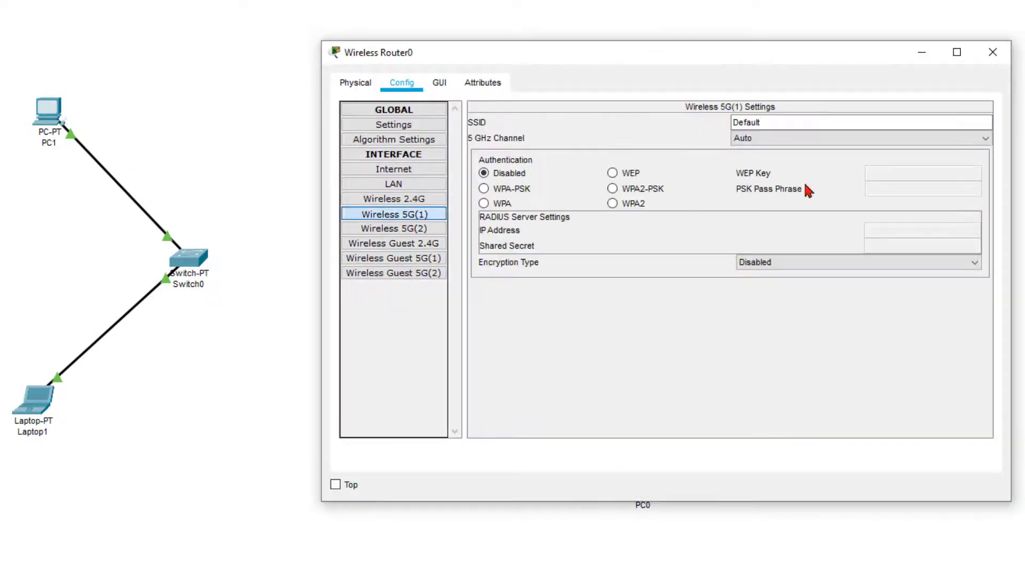
double_click(738, 123)
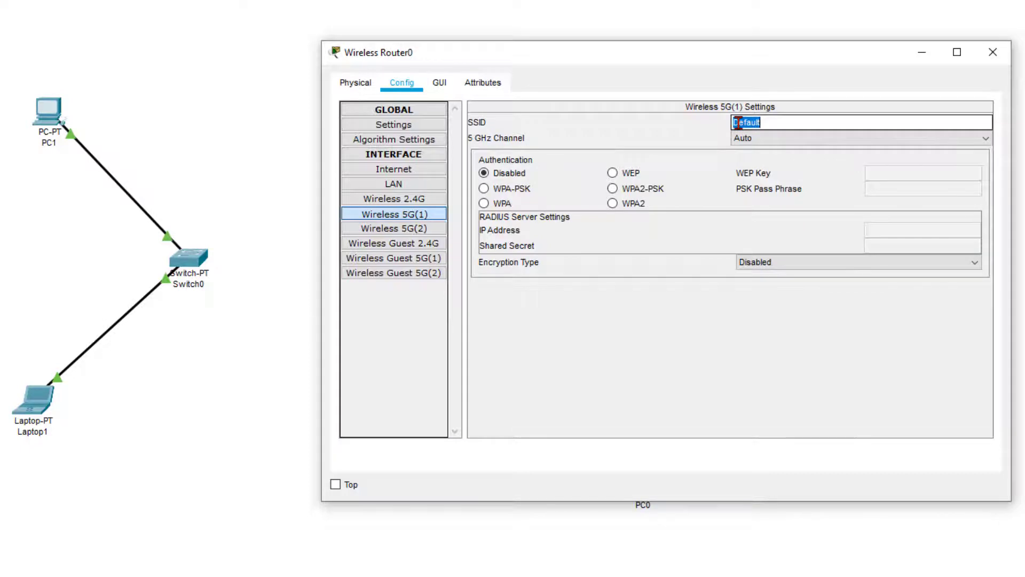
type("TERRE5")
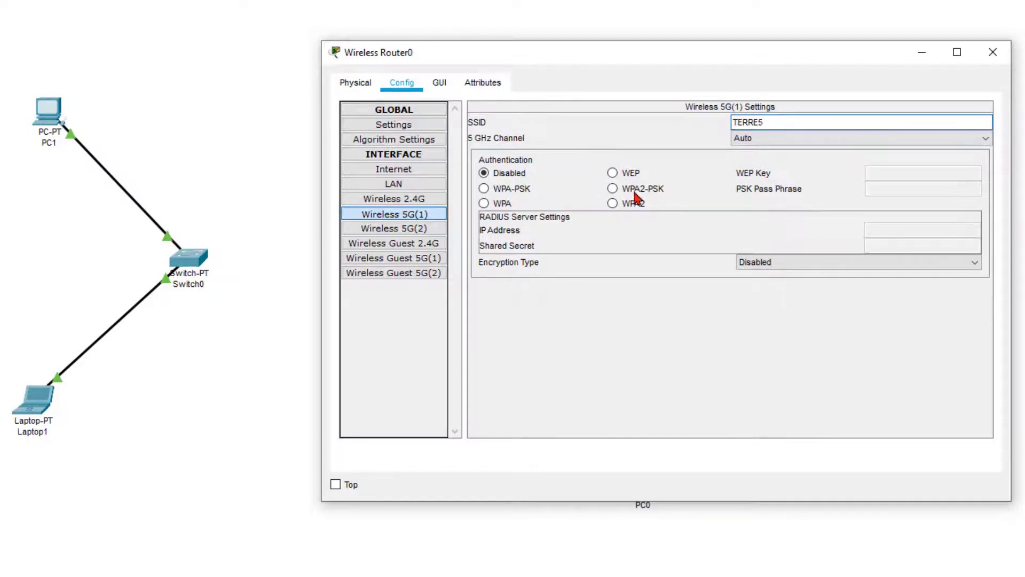
left_click(612, 189)
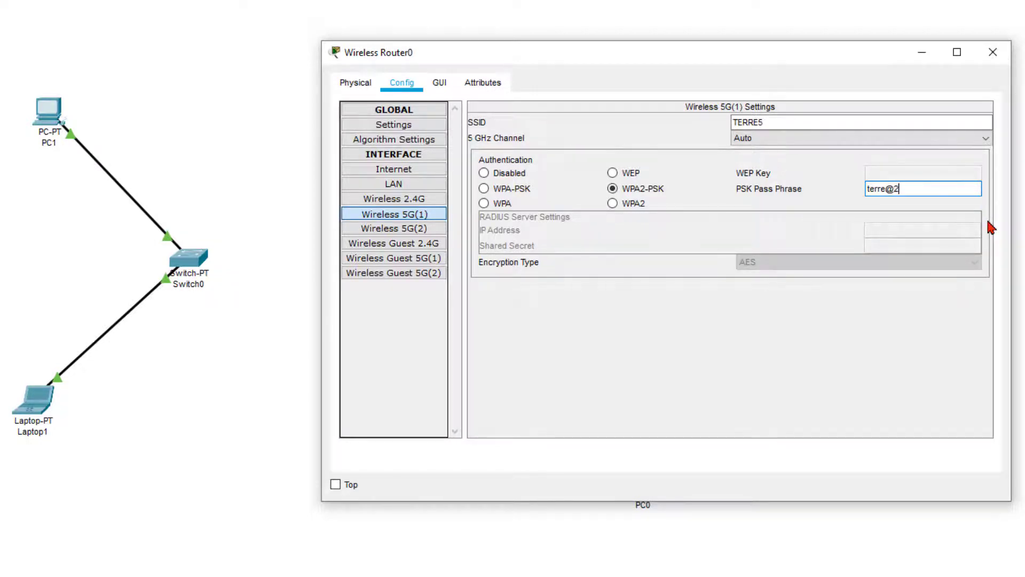
type("020")
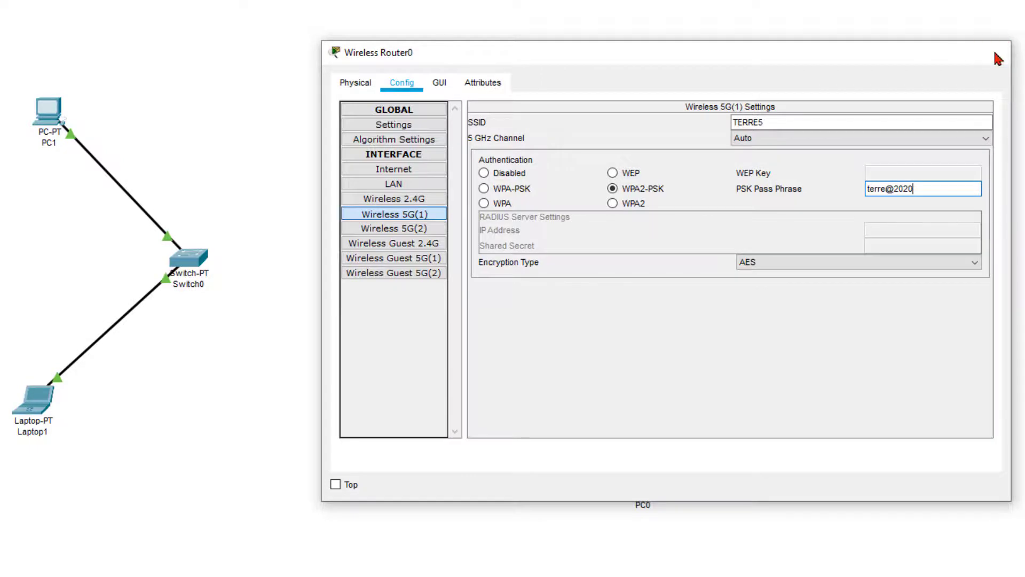
left_click(992, 52)
Step: Change Laptop0's wireless SSID to TERRE5, then shift Wireless Router0 and reopen it
left_click(644, 339)
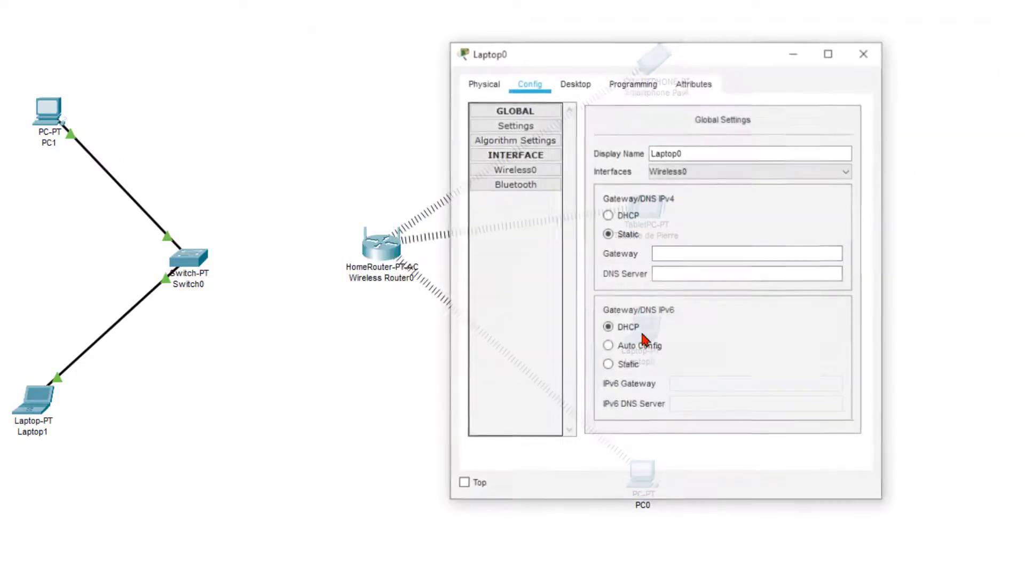
left_click(519, 171)
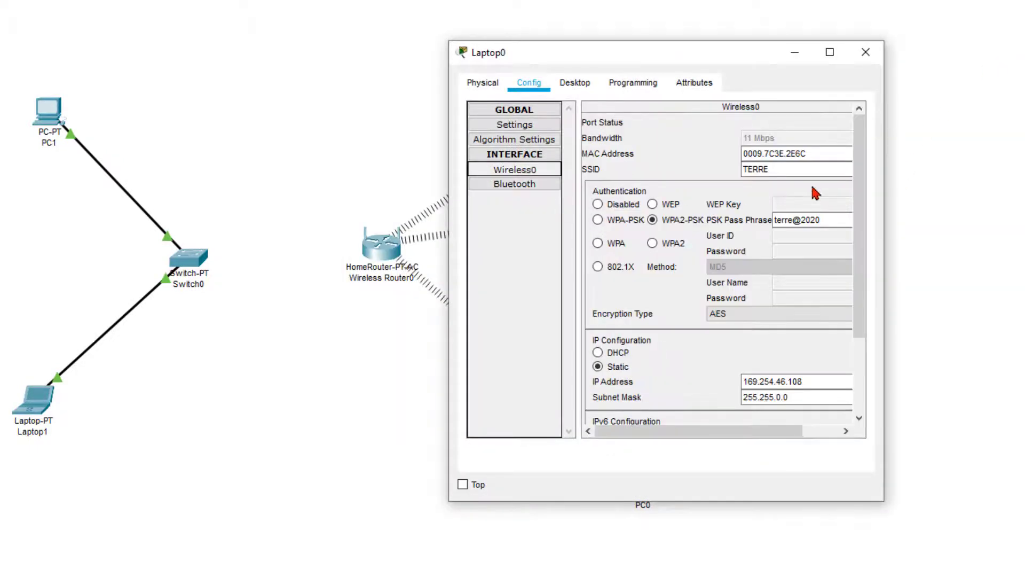
left_click(781, 170)
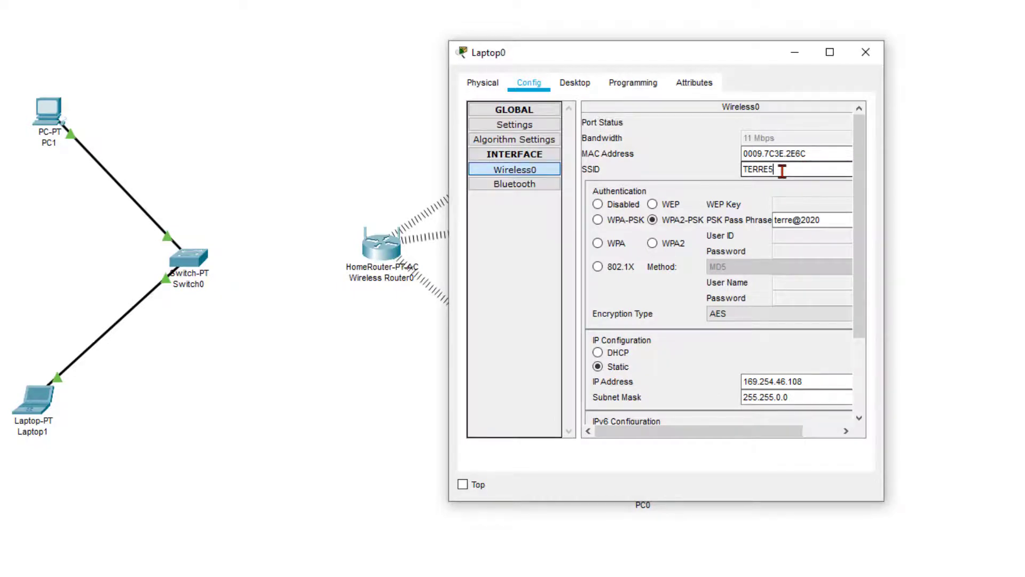
type("5")
left_click(865, 52)
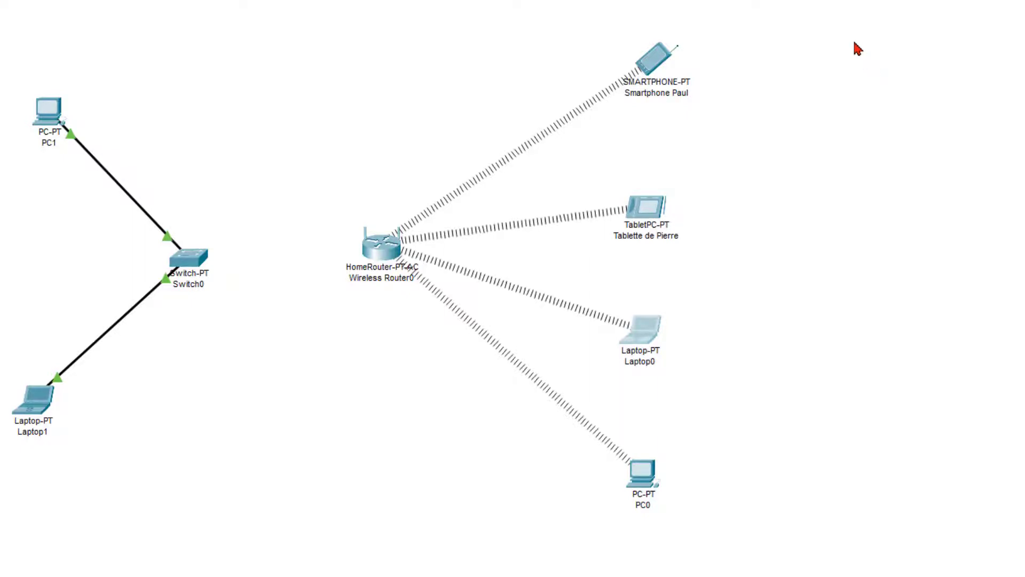
left_click_drag(378, 251, 383, 266)
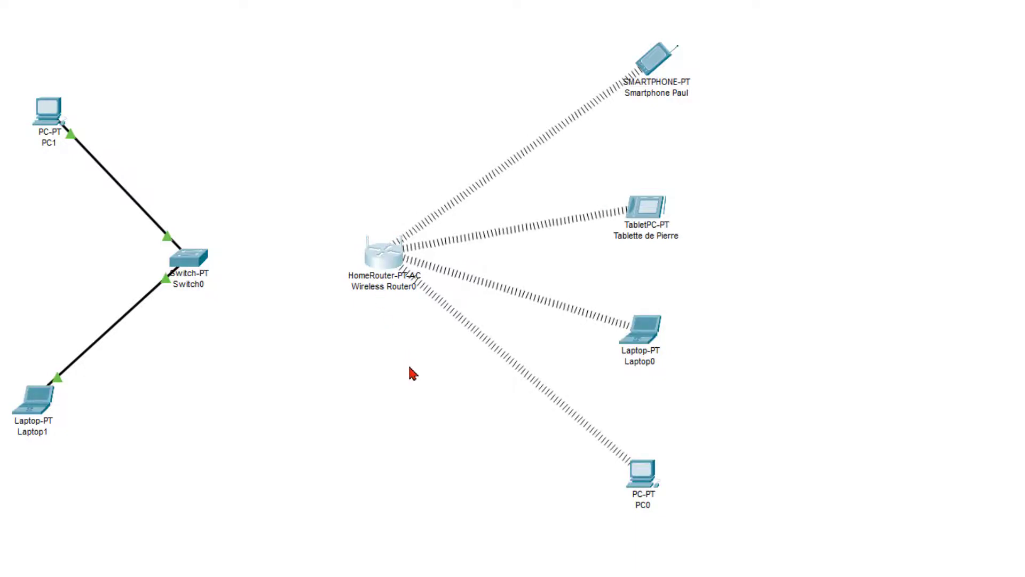
left_click(390, 261)
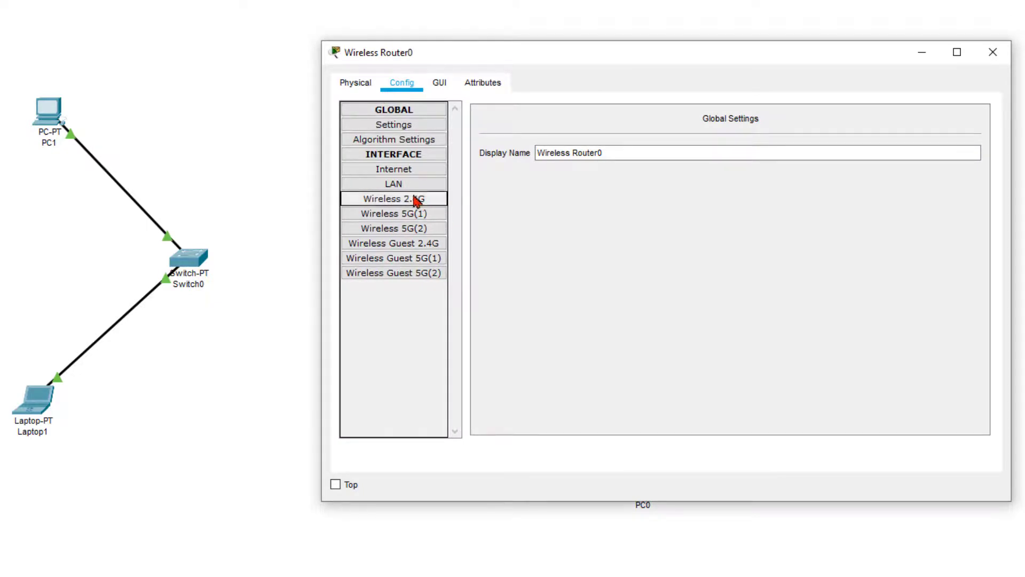
Step: Zoom in on Wireless Router0's physical back panel, then close its window
left_click(374, 92)
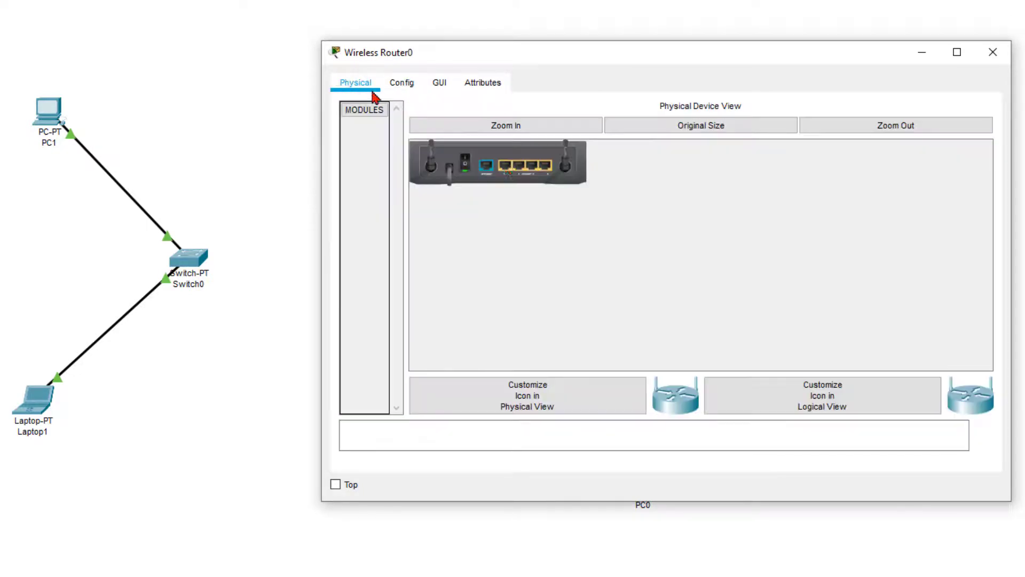
left_click(488, 128)
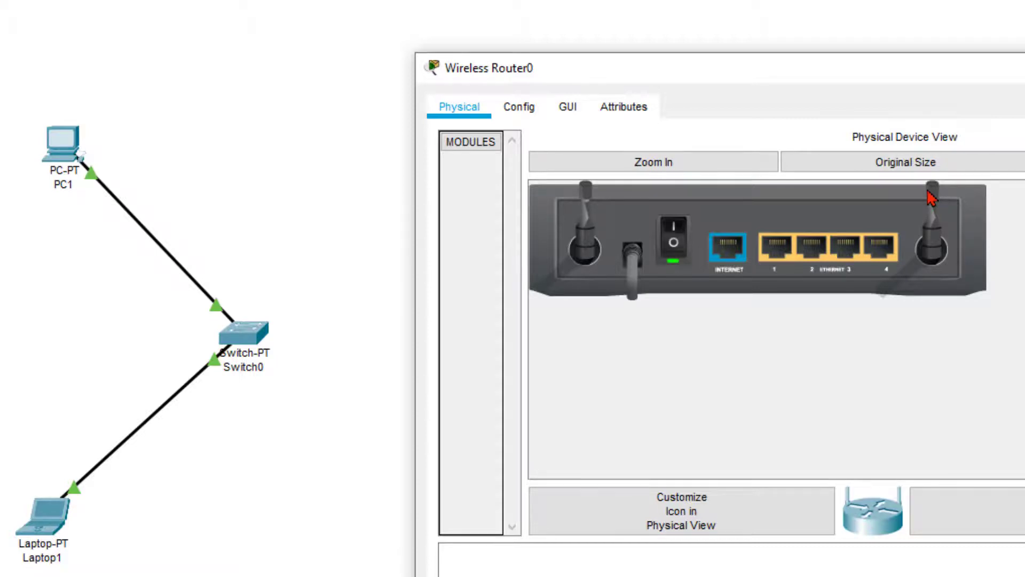
left_click(1022, 68)
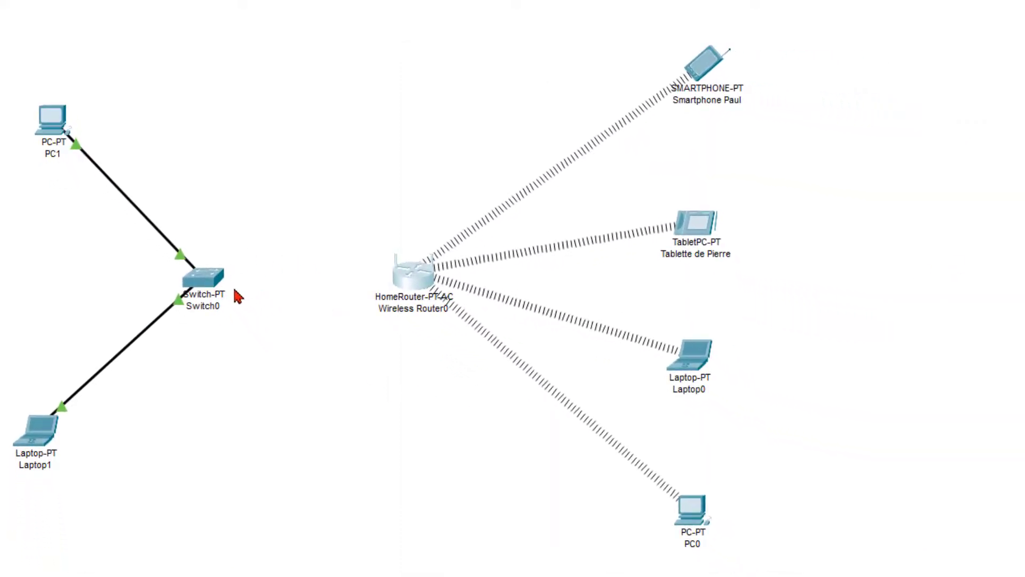
Step: Delete Switch0 and its two cables from the canvas, confirming the prompt with Yes
left_click(204, 281)
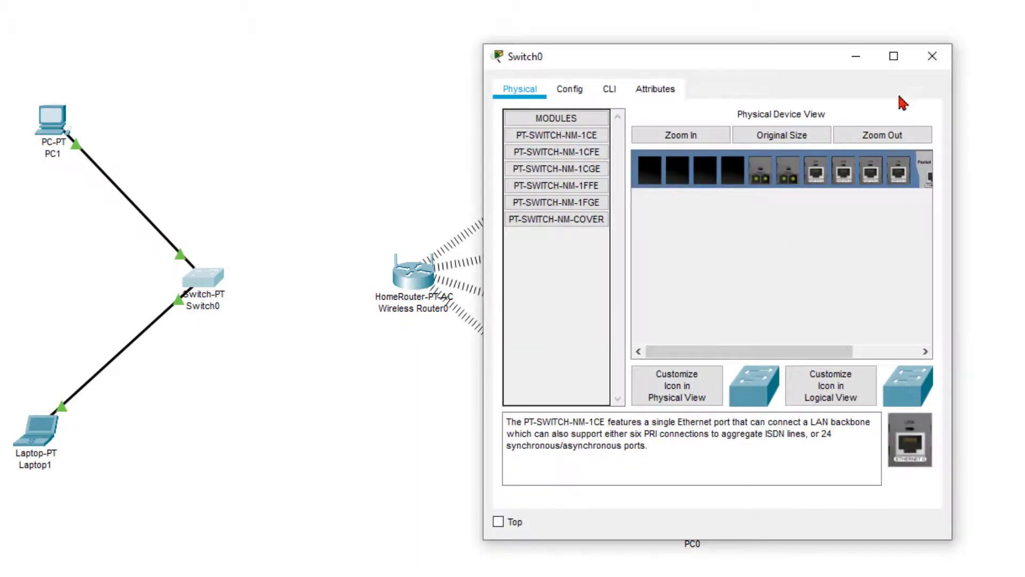
left_click(932, 56)
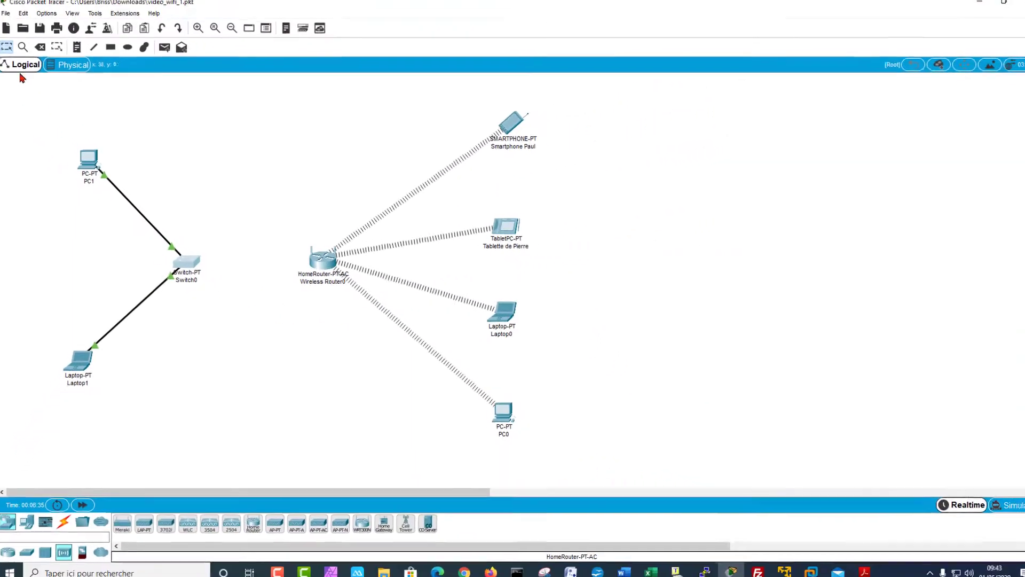
left_click(42, 50)
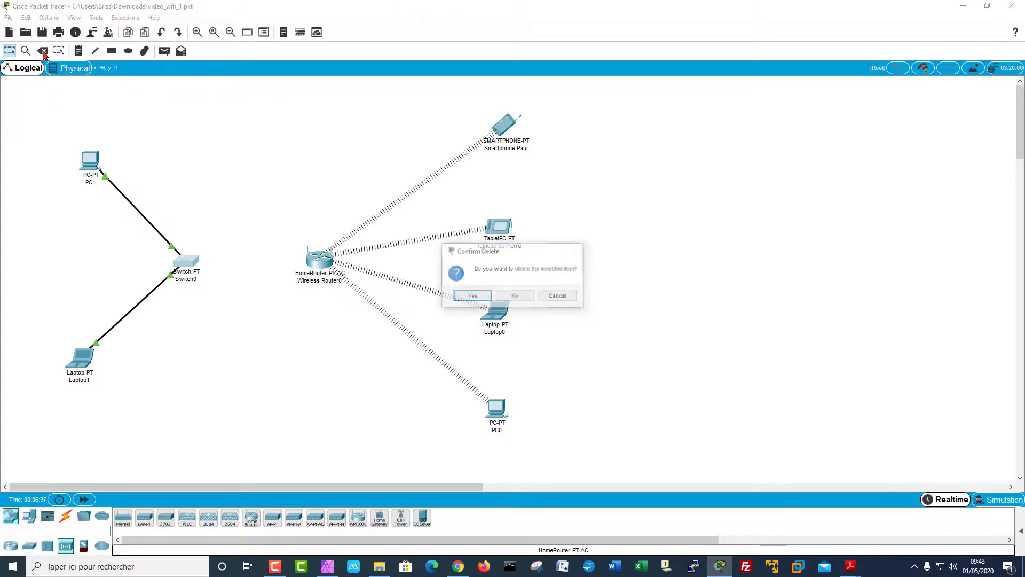
left_click(469, 297)
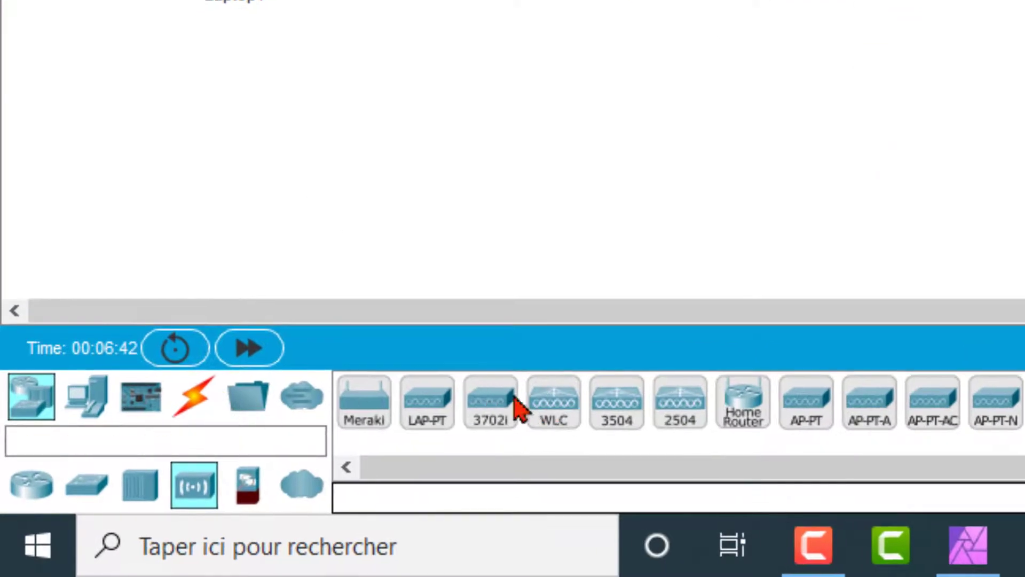
Step: Cable PC1's FastEthernet0 to the router's GigabitEthernet 1 with a straight-through cable
left_click(193, 397)
left_click(325, 497)
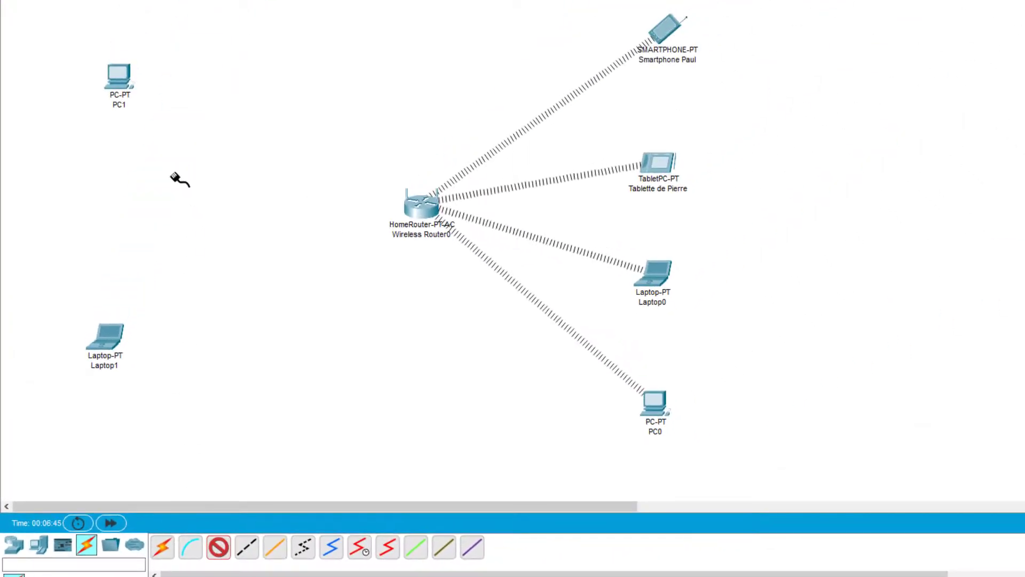
left_click(118, 83)
left_click(154, 133)
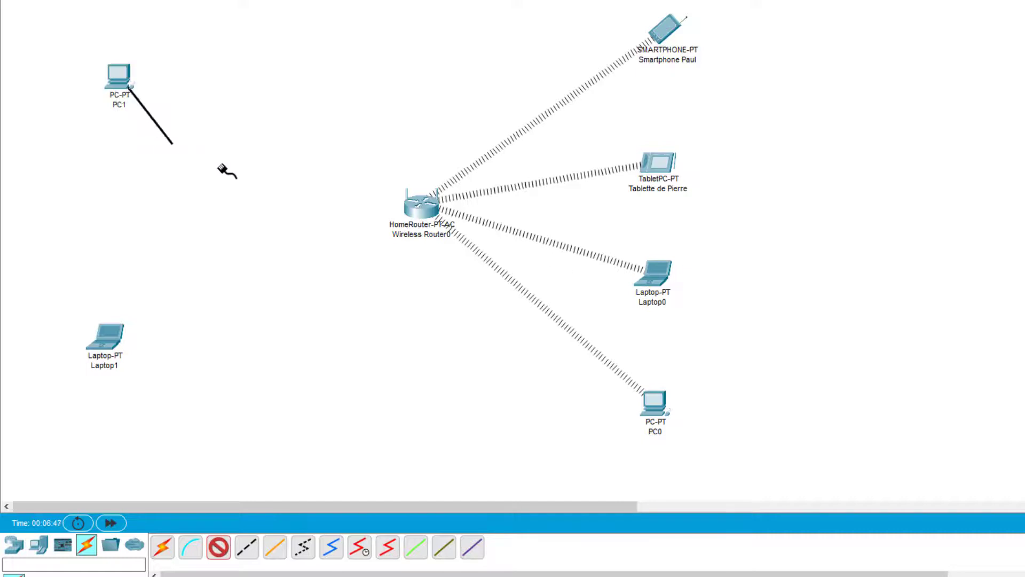
left_click(422, 209)
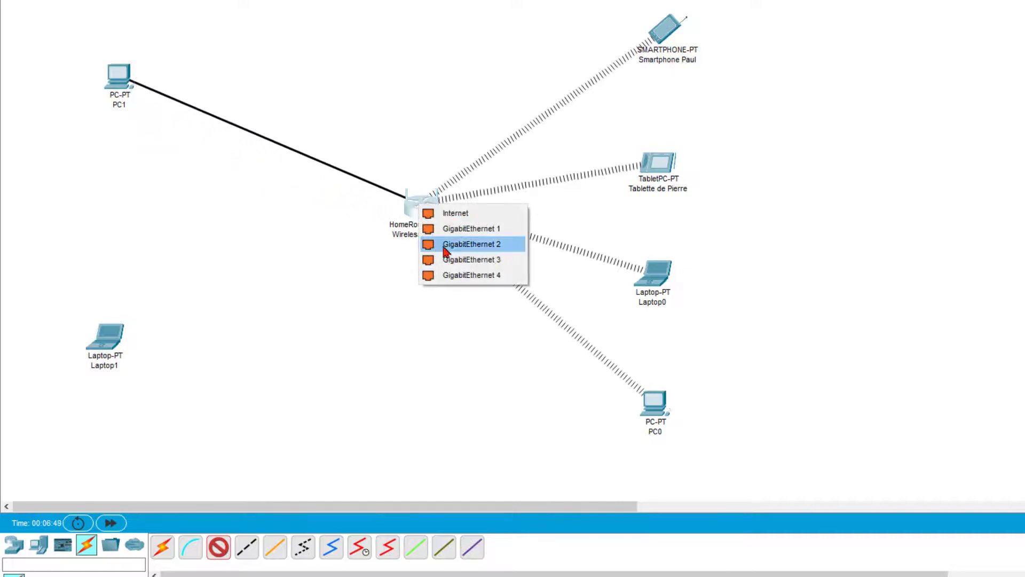
left_click(472, 233)
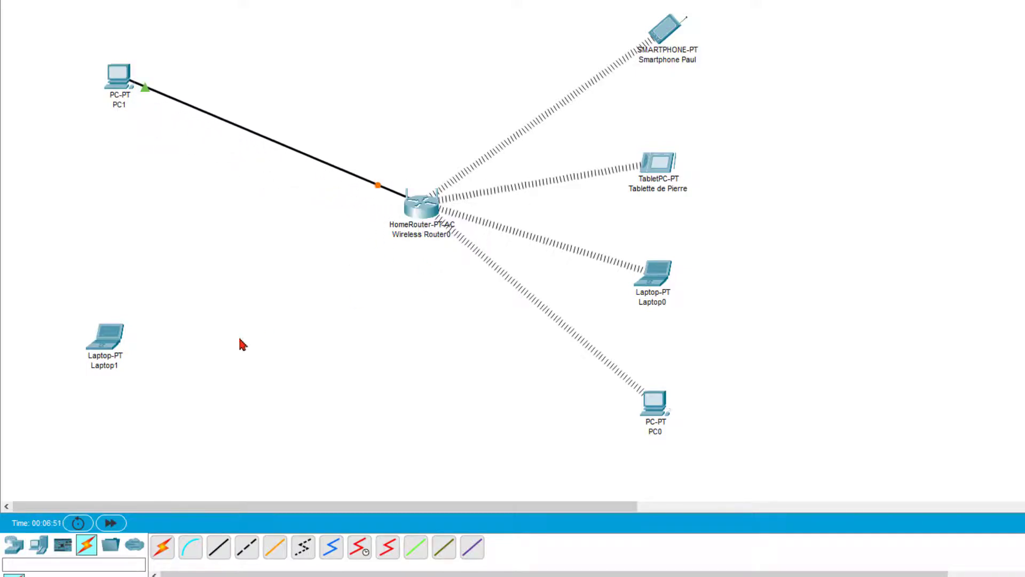
Step: Cable Laptop1's FastEthernet0 to the router's GigabitEthernet 2
left_click(220, 554)
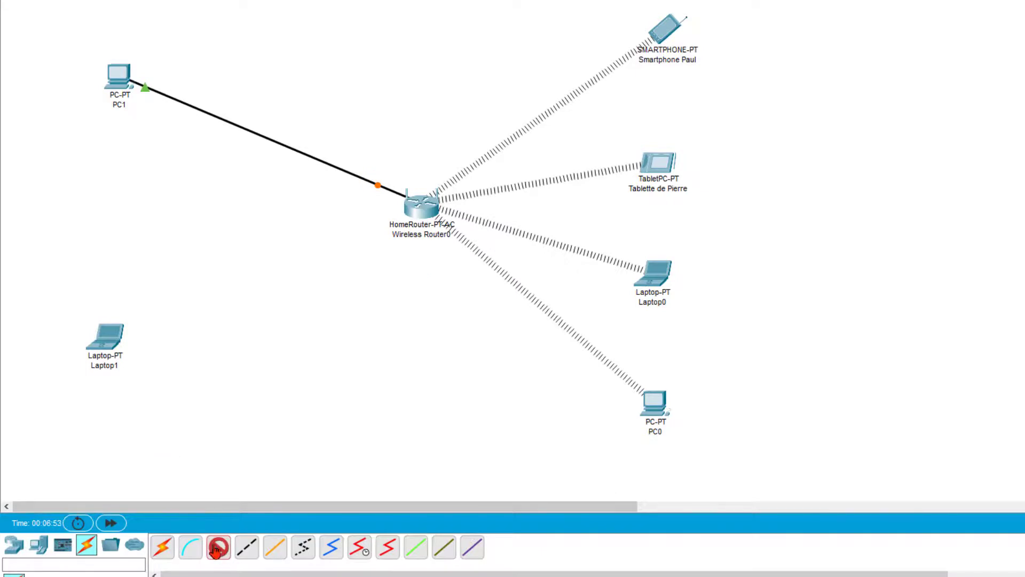
left_click(106, 339)
left_click(149, 395)
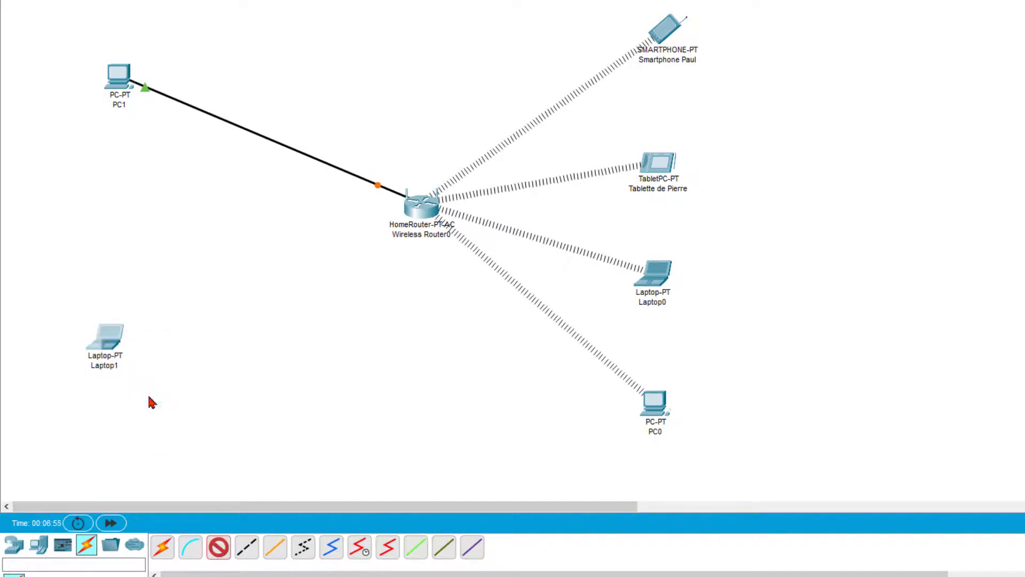
left_click(418, 215)
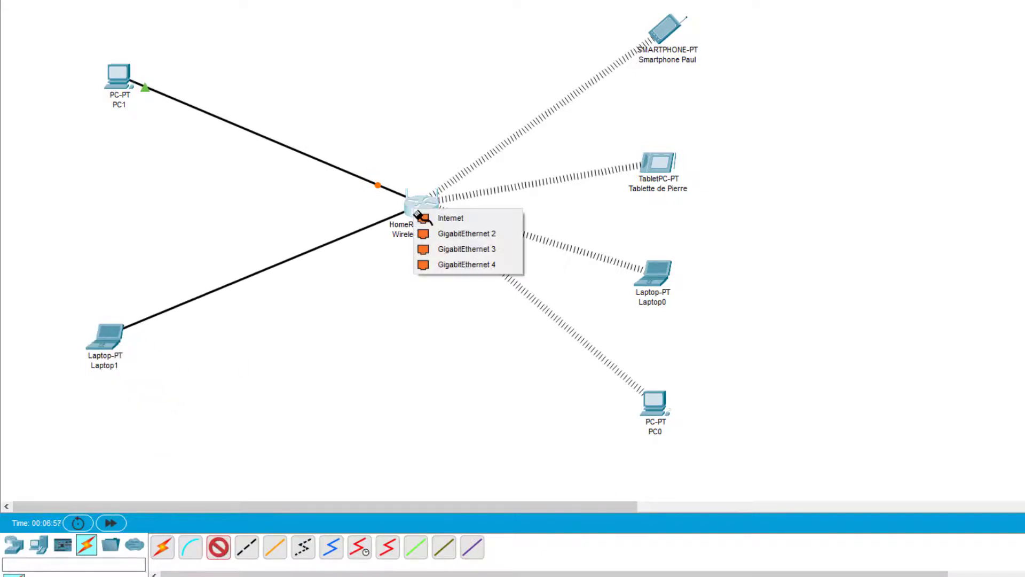
left_click(450, 234)
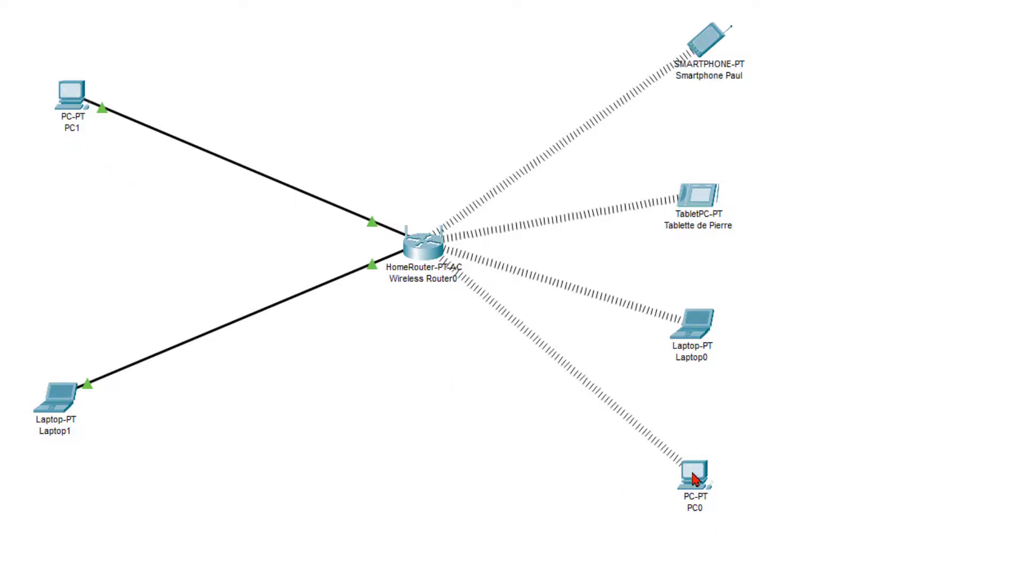
Step: Check PC1's IP Configuration to note its address 192.168.0.40 and subnet mask
left_click(78, 96)
left_click(587, 65)
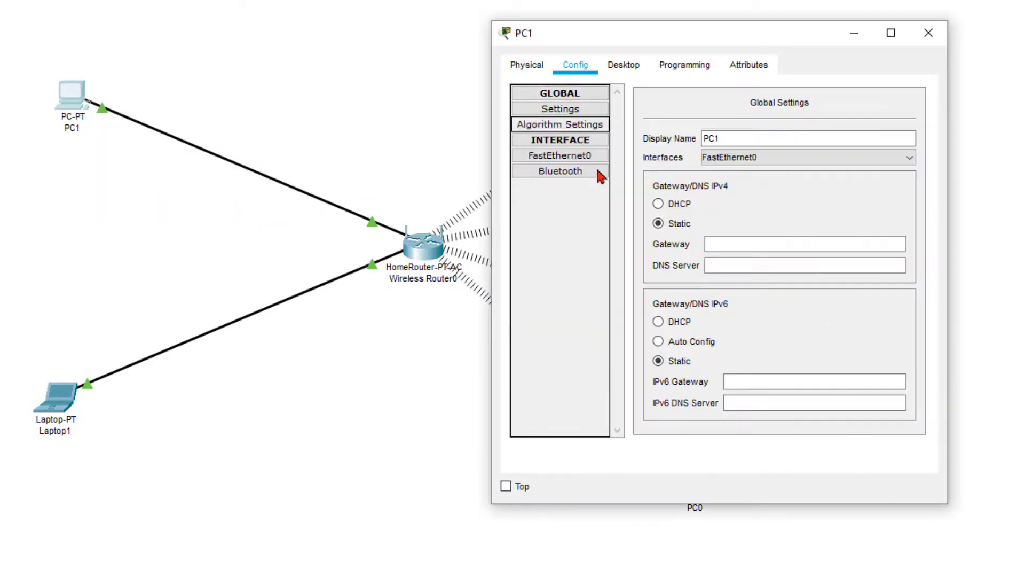
left_click(619, 66)
left_click(549, 165)
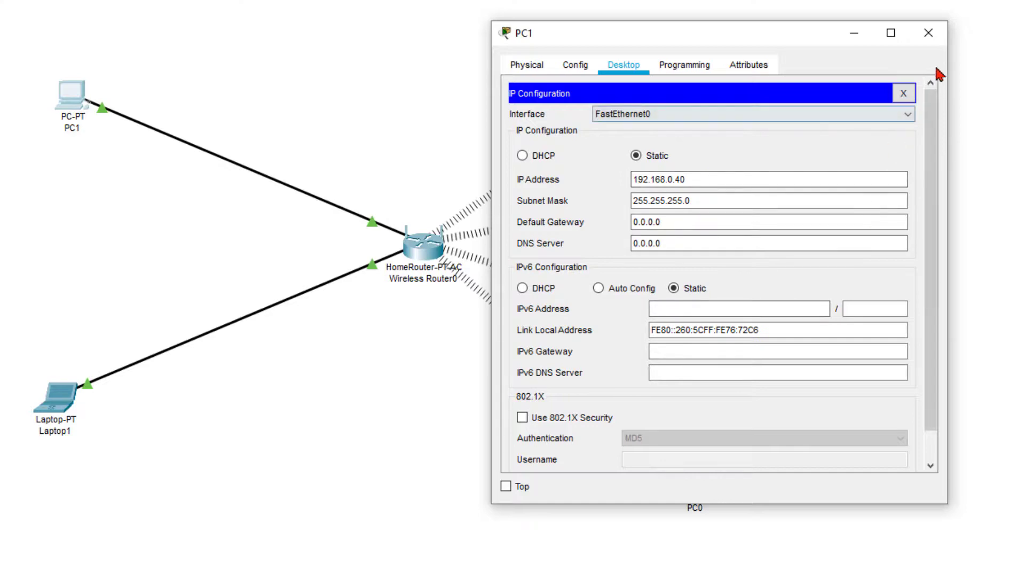
left_click(928, 32)
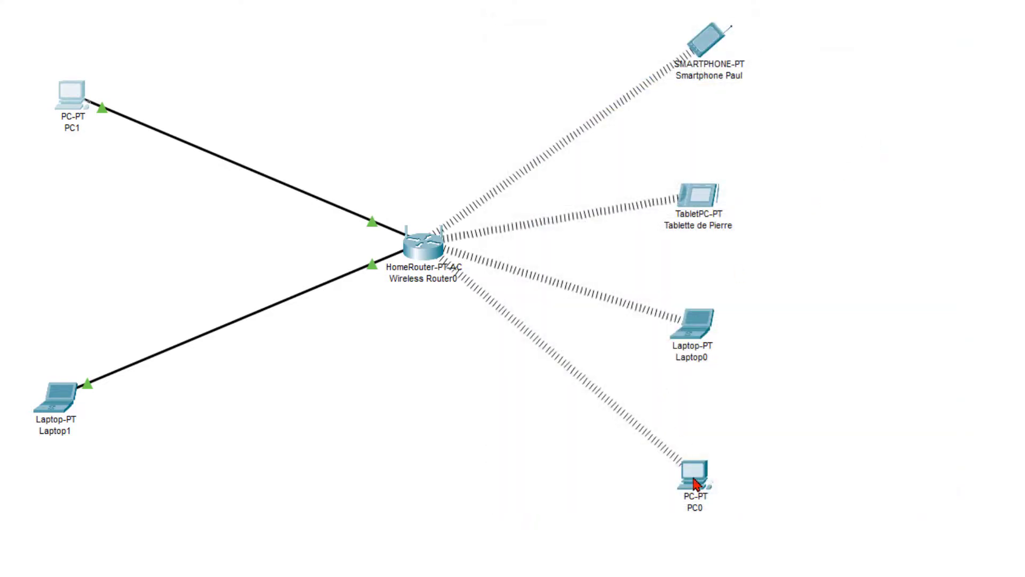
Step: Set PC0's static IP to 192.168.0.60 with subnet mask 255.255.255.0
left_click(695, 483)
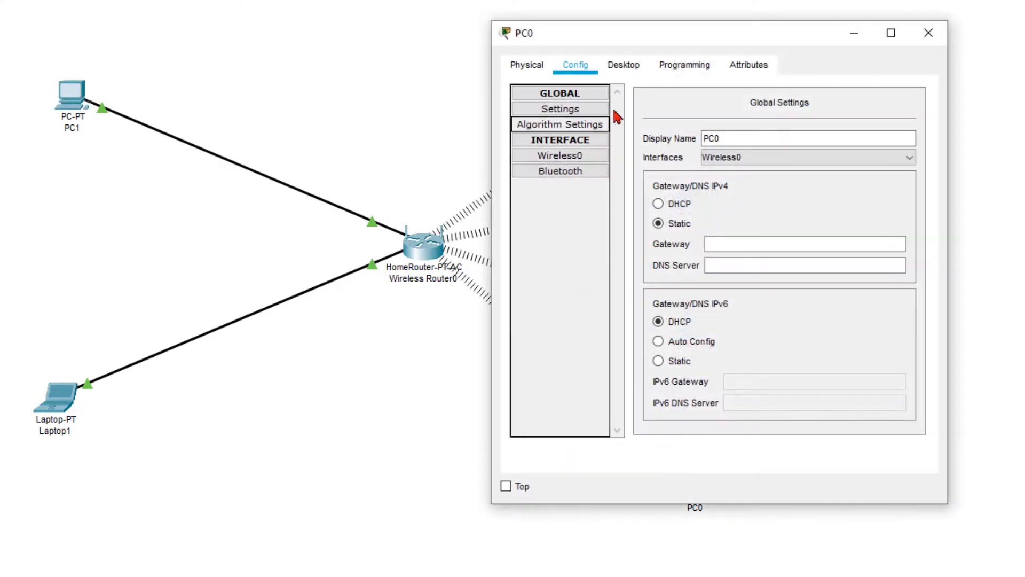
left_click(623, 66)
left_click(553, 129)
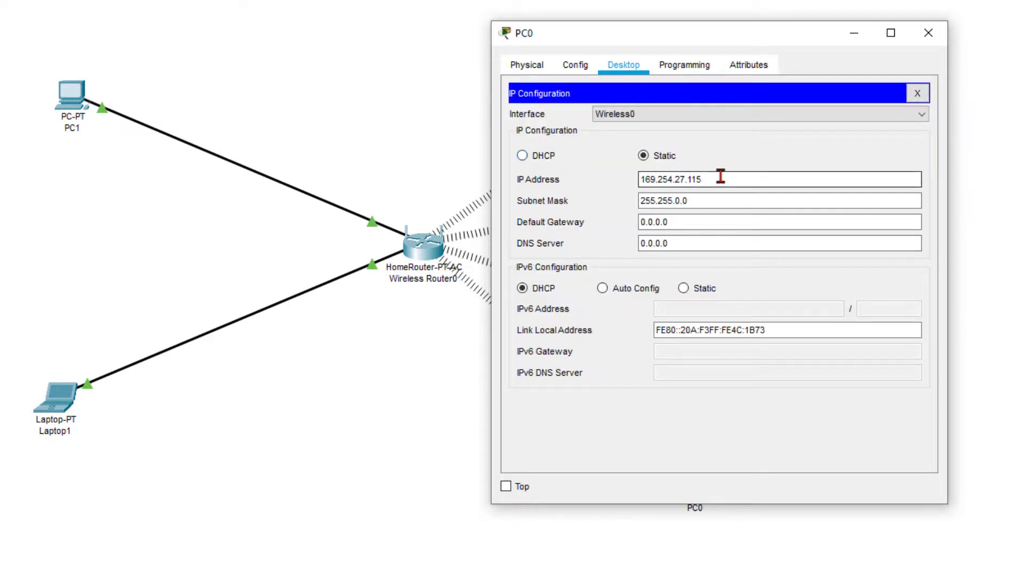
left_click_drag(720, 179, 559, 187)
type("192.168.0.60")
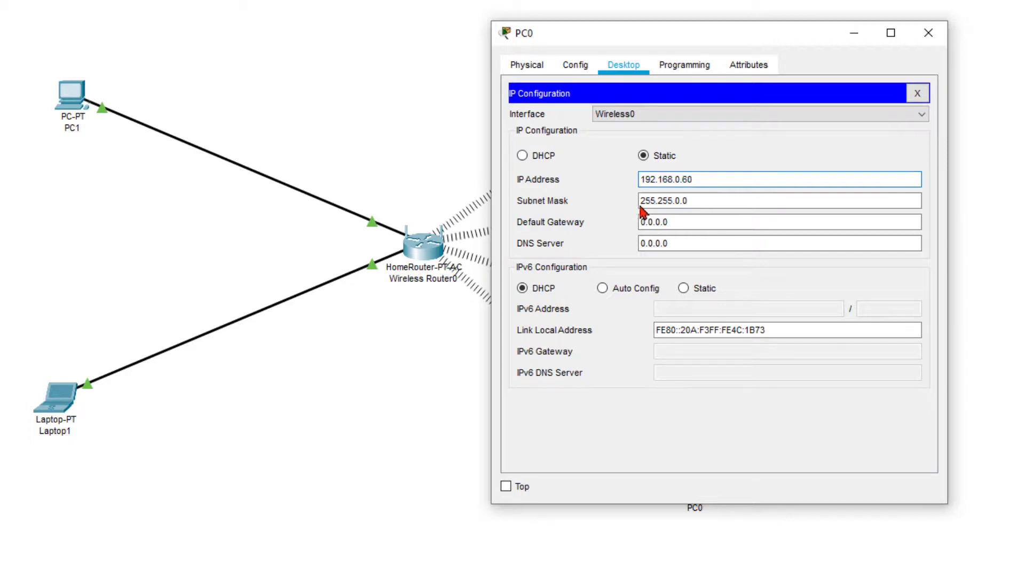
left_click(695, 203)
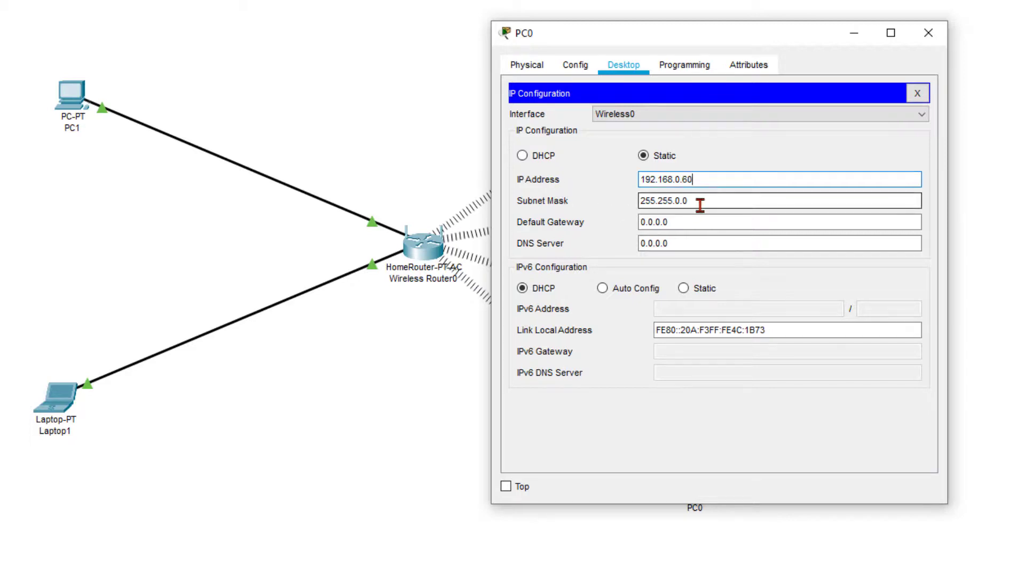
left_click_drag(685, 201, 569, 203)
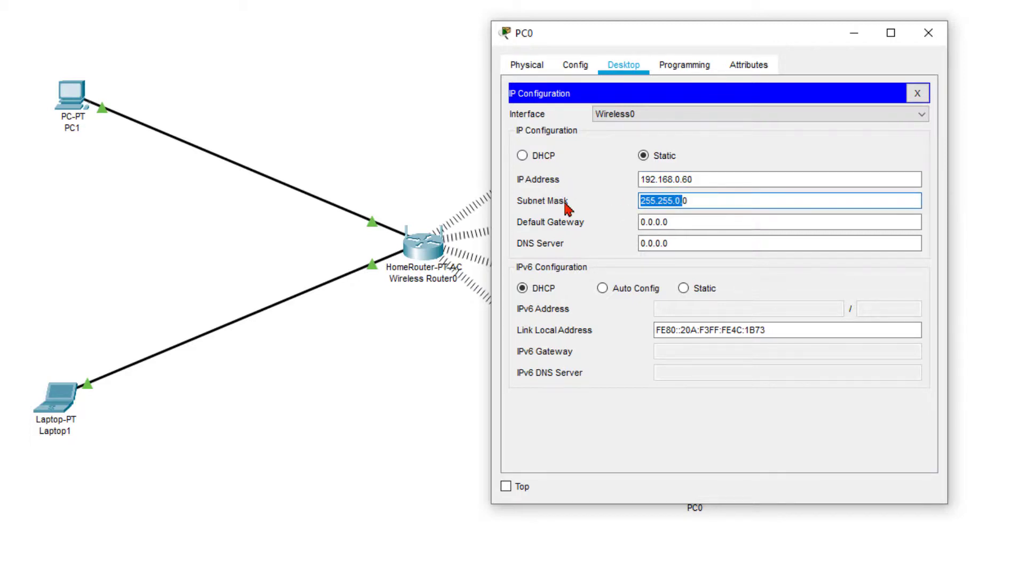
key("BackSpace")
left_click(730, 183)
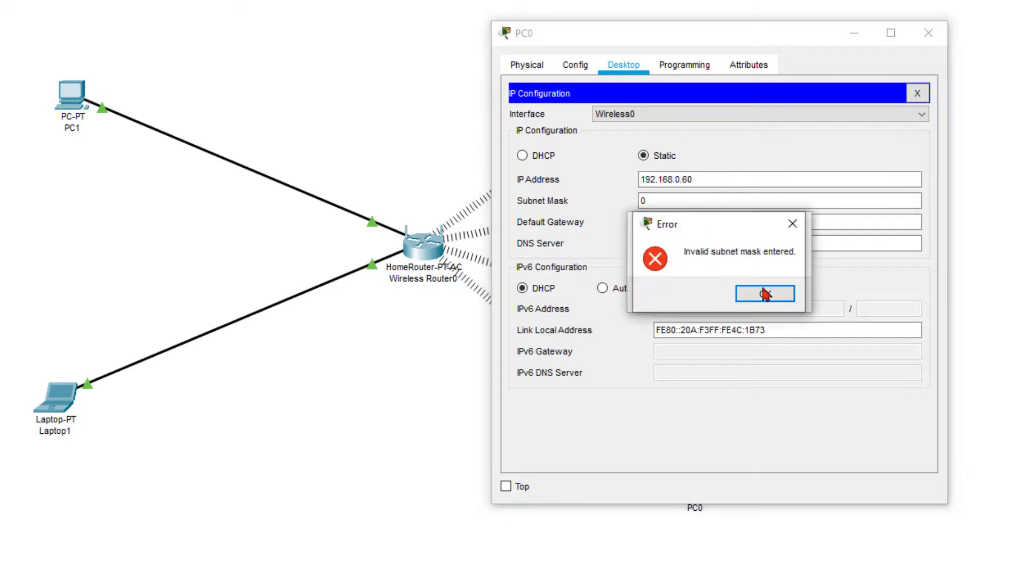
left_click(764, 293)
left_click(793, 223)
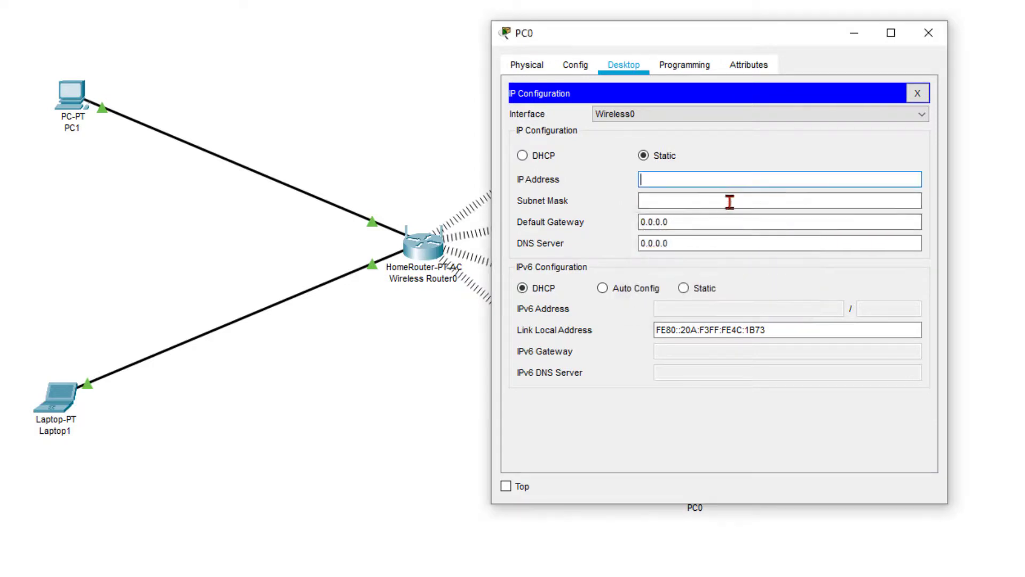
left_click(663, 201)
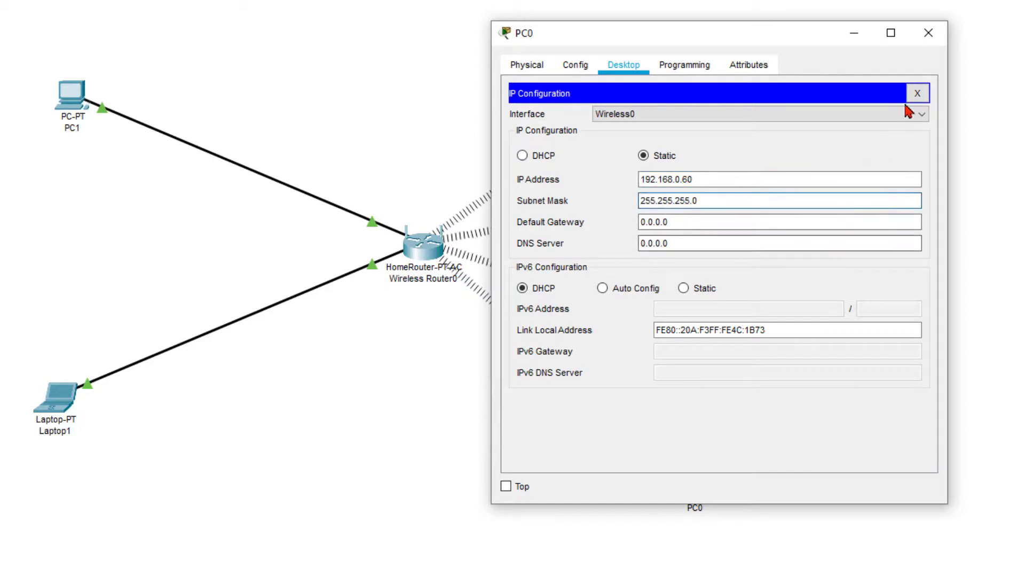
left_click(930, 37)
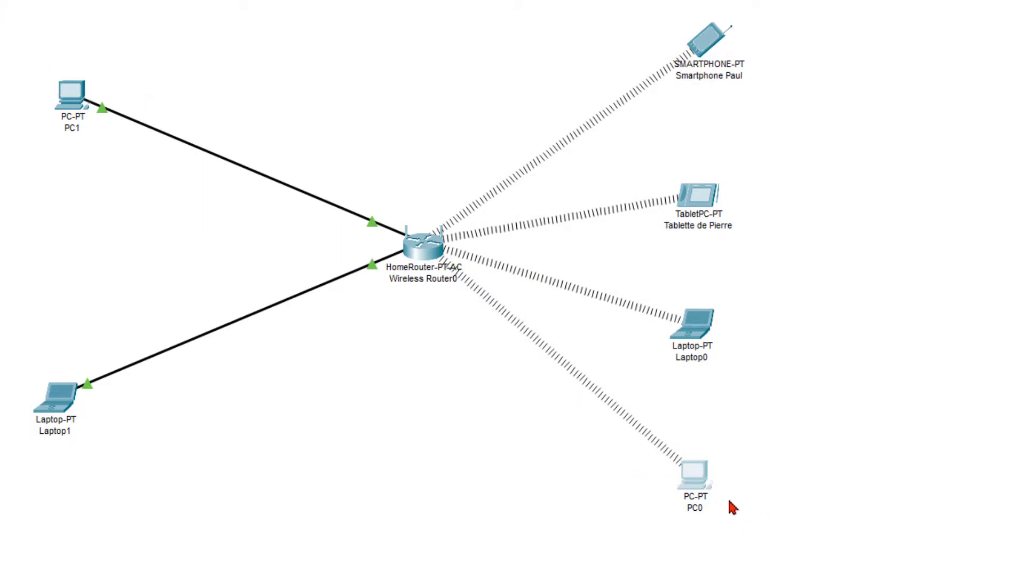
Step: On PC0's command prompt, run ipconfig and ping 192.168.0.40, getting 4 of 4 replies
left_click(701, 482)
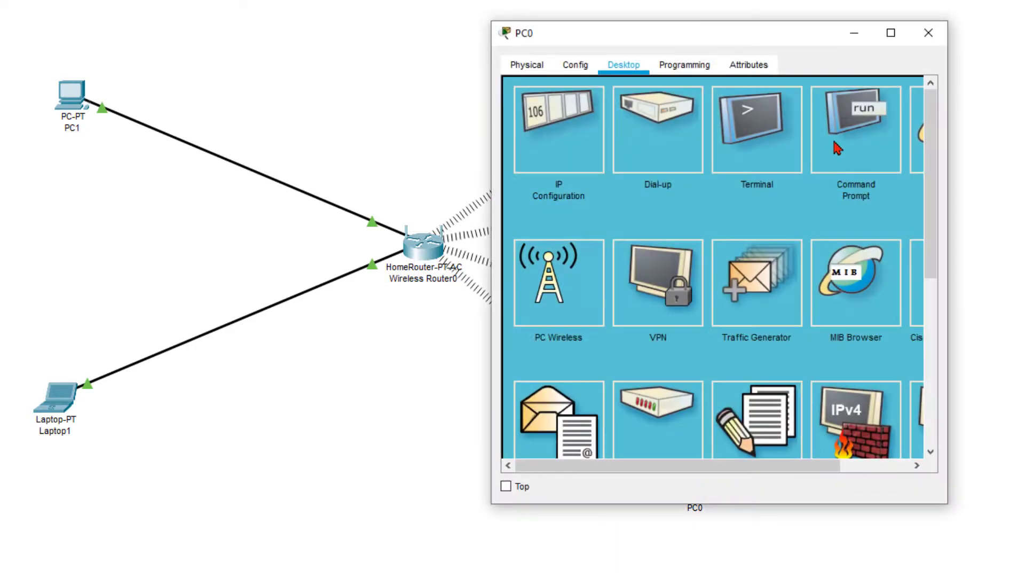
left_click(849, 136)
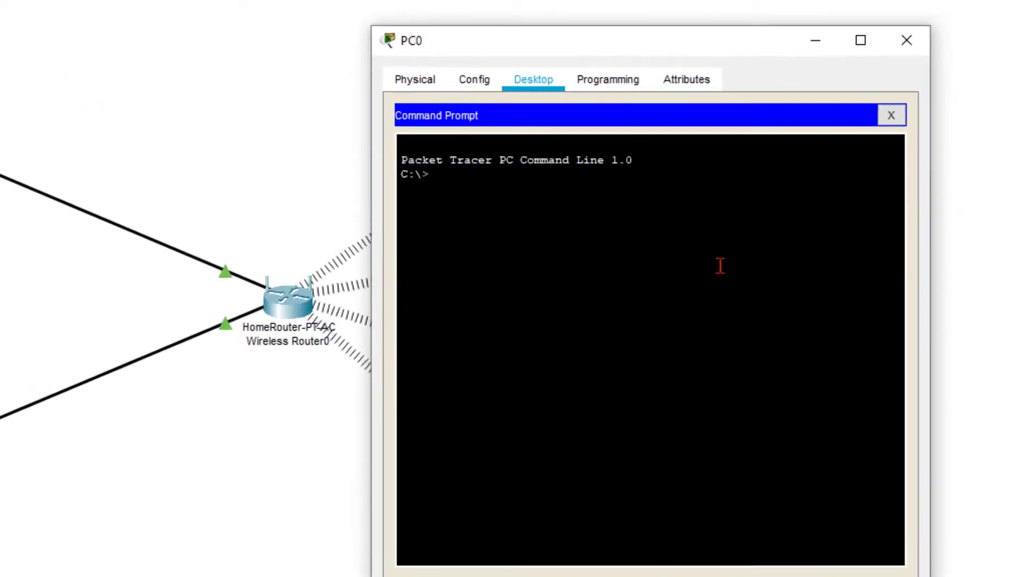
type("i")
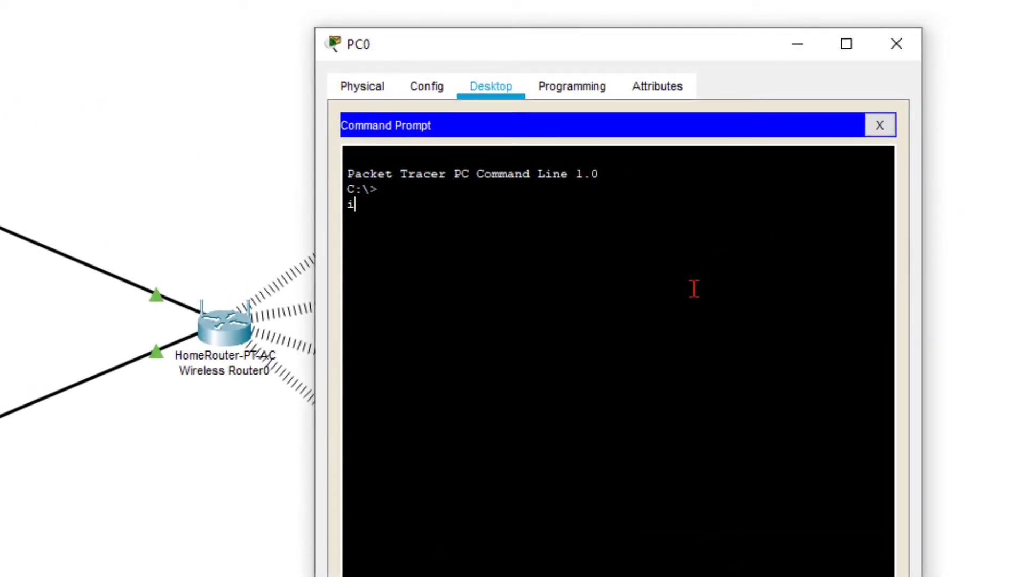
type("pconfig")
key("Return")
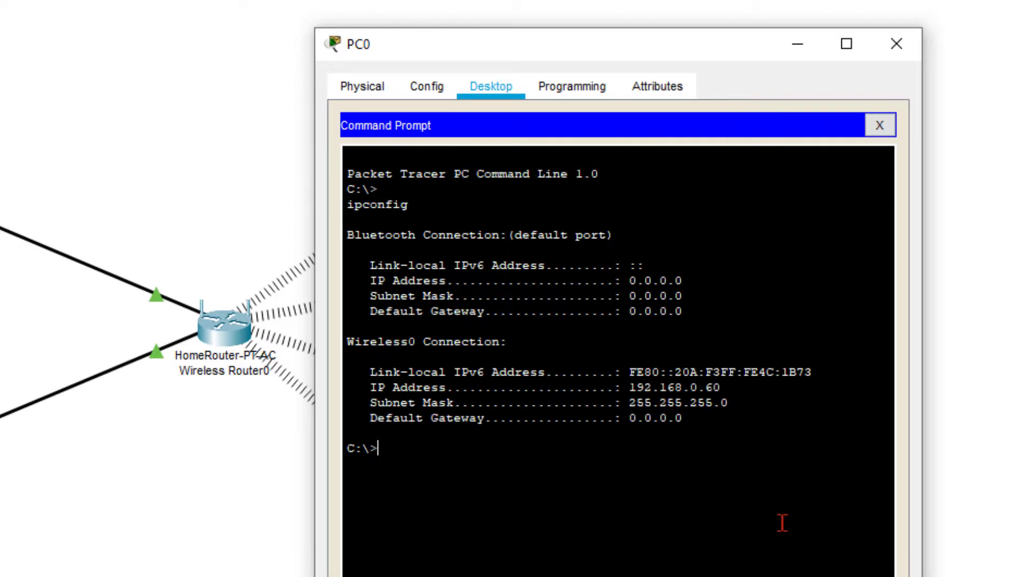
type("ping 192.168")
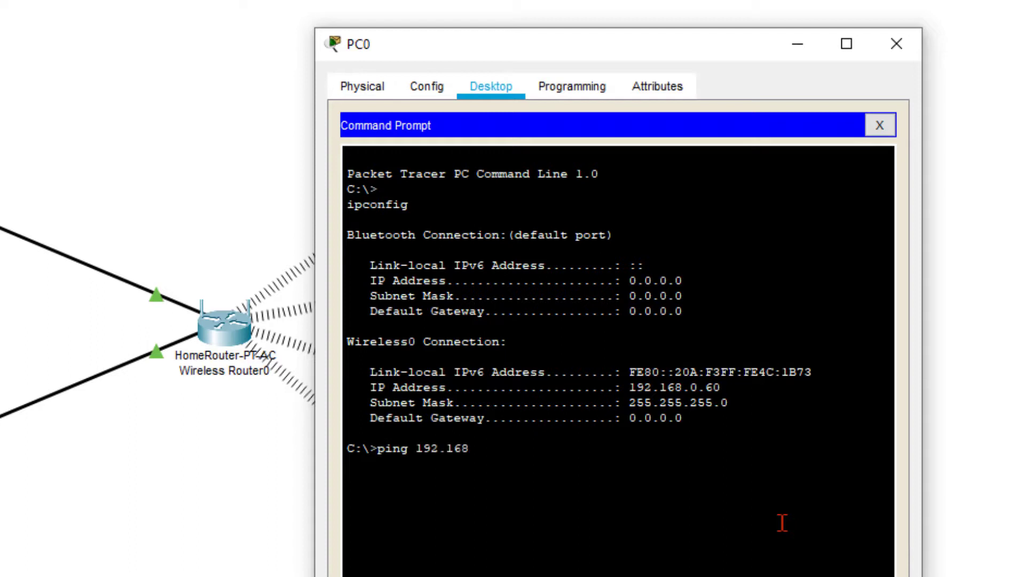
type(".0.40")
key("Return")
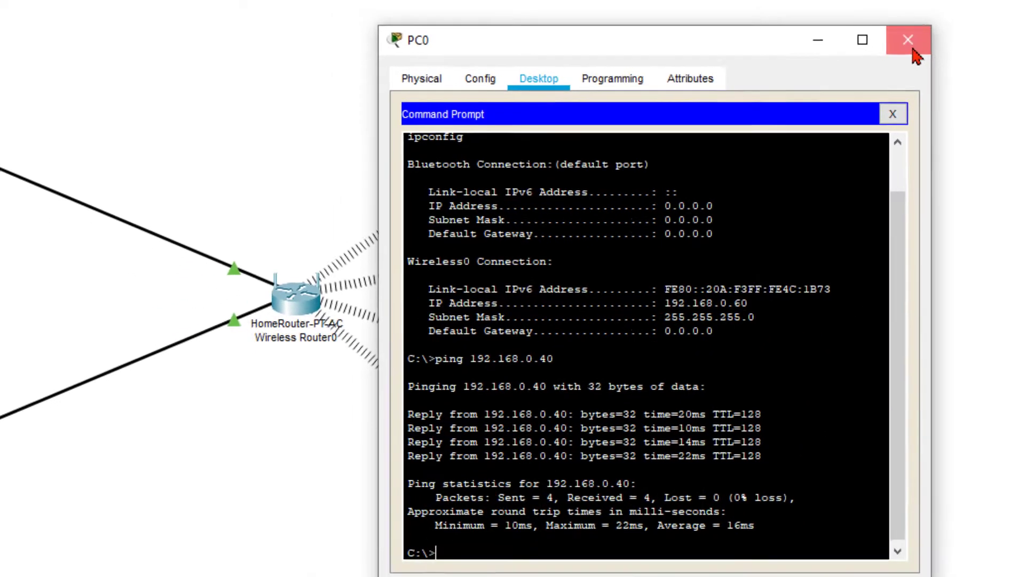
Step: On PC1's command prompt, run ipconfig and ping 192.168.0.60, getting 4 of 4 replies
left_click(911, 49)
double_click(103, 98)
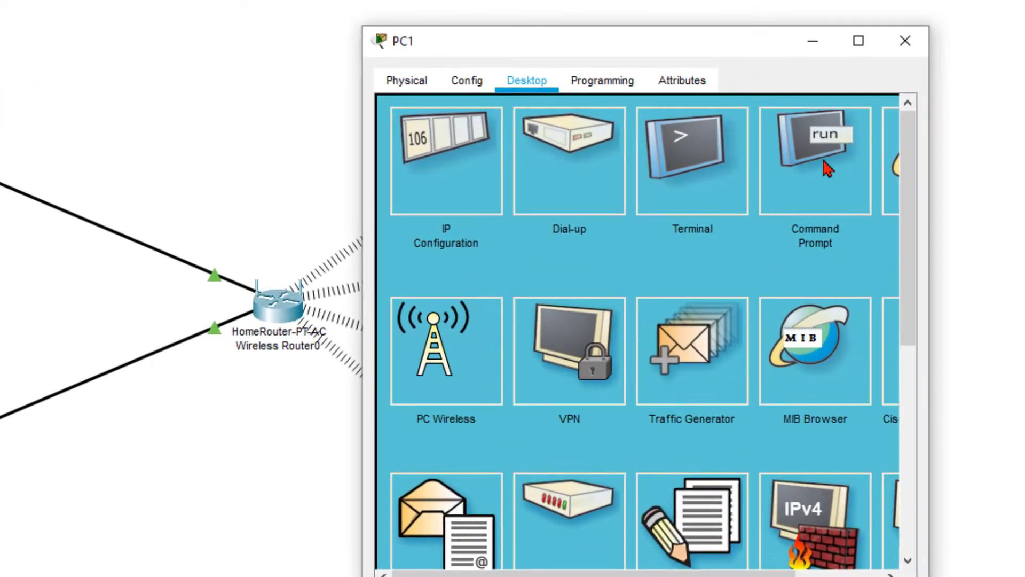
left_click(852, 152)
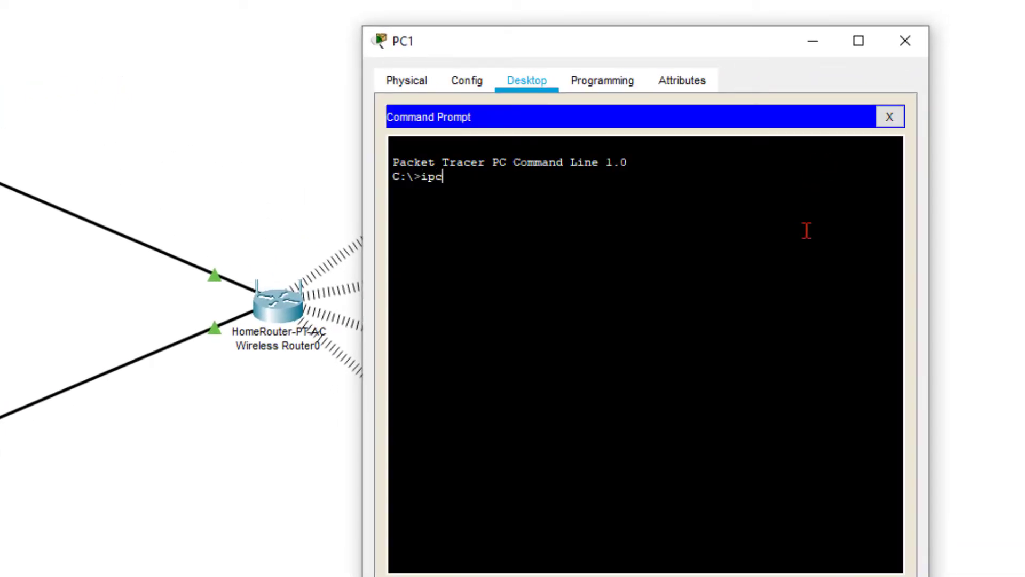
type("ipconfig")
key("Return")
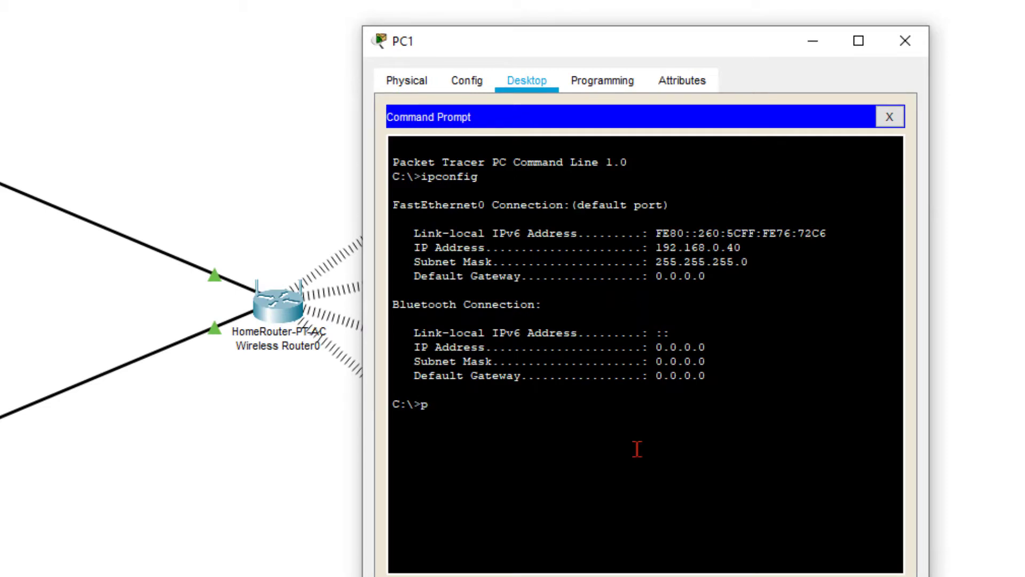
type("ping 192.168.")
type("0.60")
key("Return")
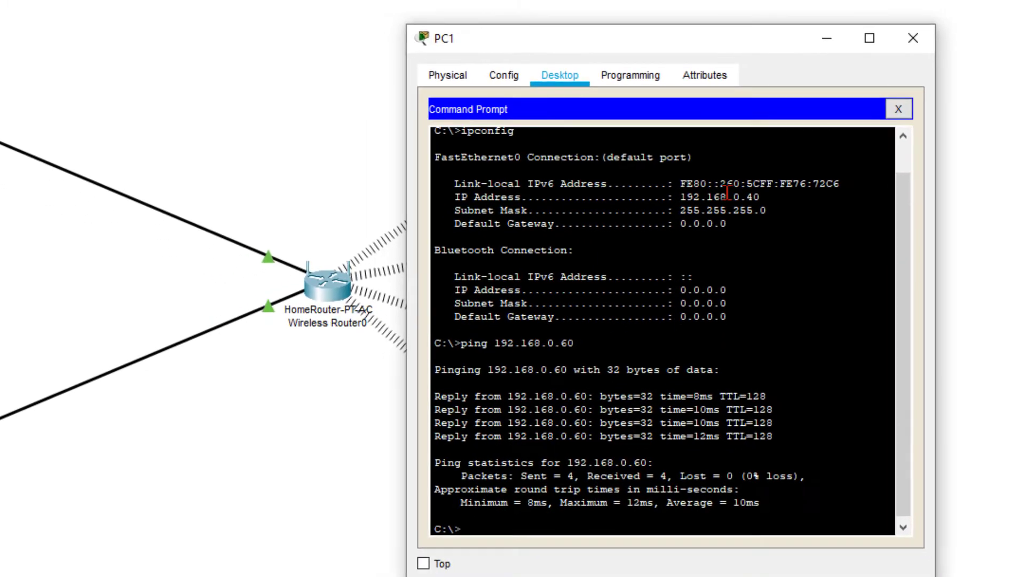
left_click(913, 38)
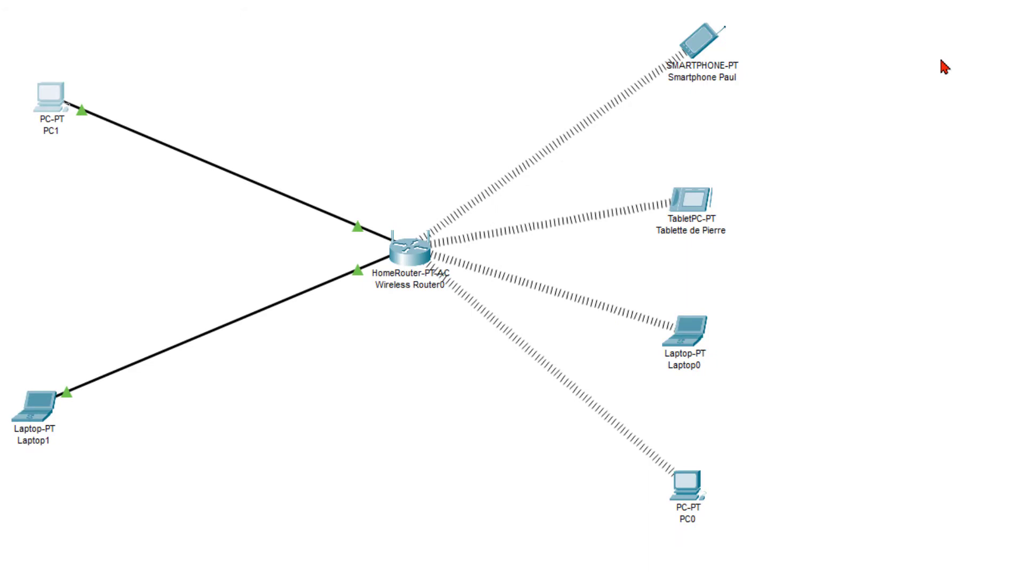